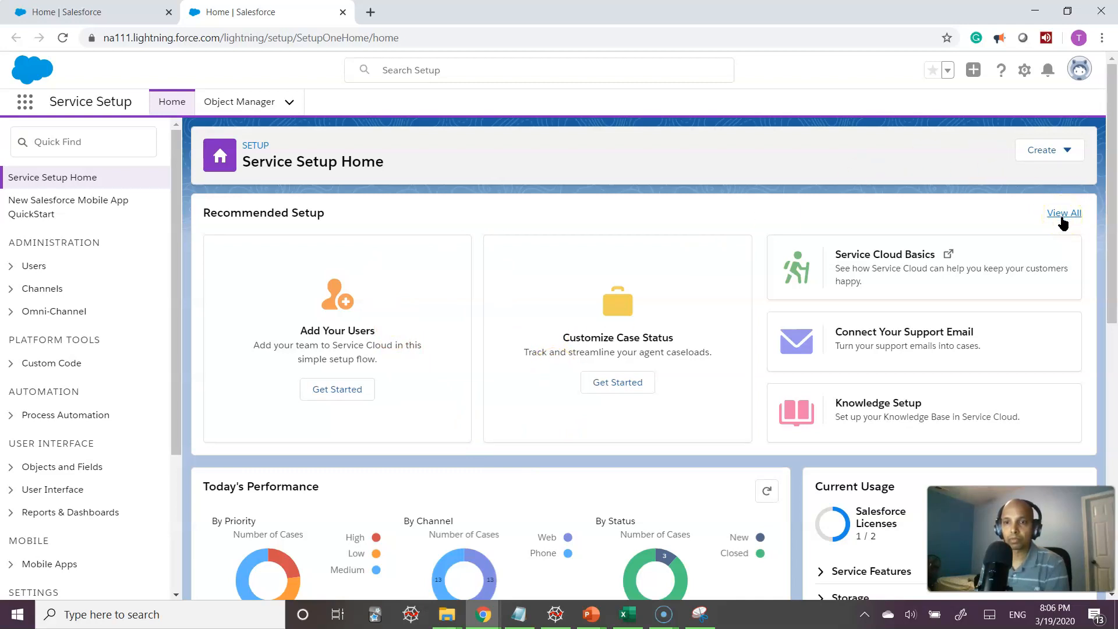
Find Knowledge Setup by searching 'Know' in the full Recommended Setup list
{"action": "left_click", "coordinate": [818, 414]}
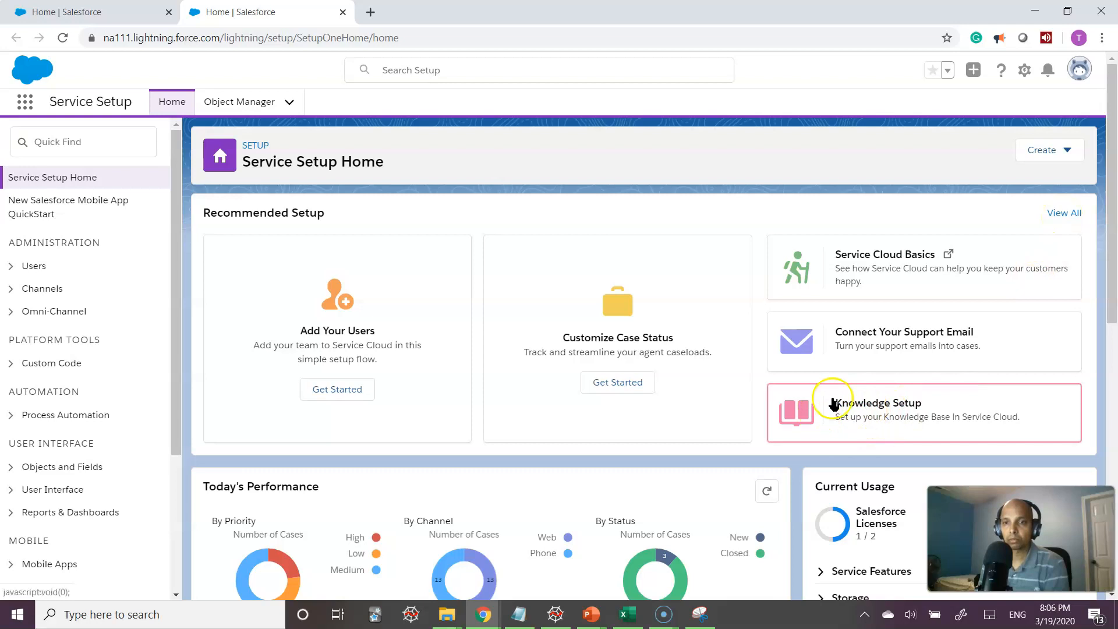
{"action": "left_click", "coordinate": [1071, 215]}
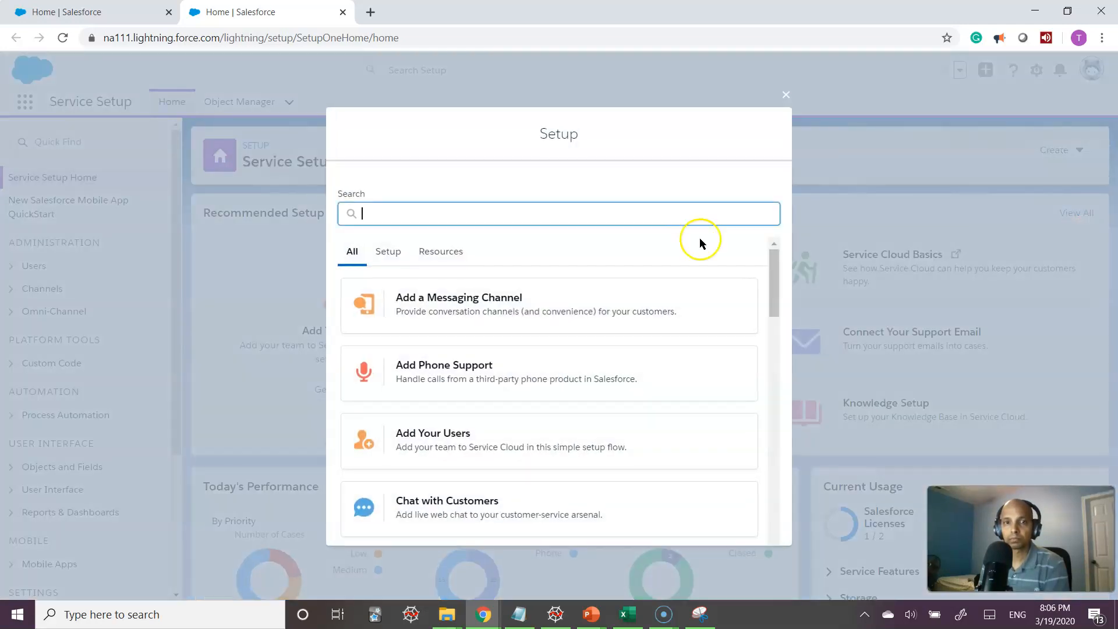
{"action": "left_click", "coordinate": [445, 214]}
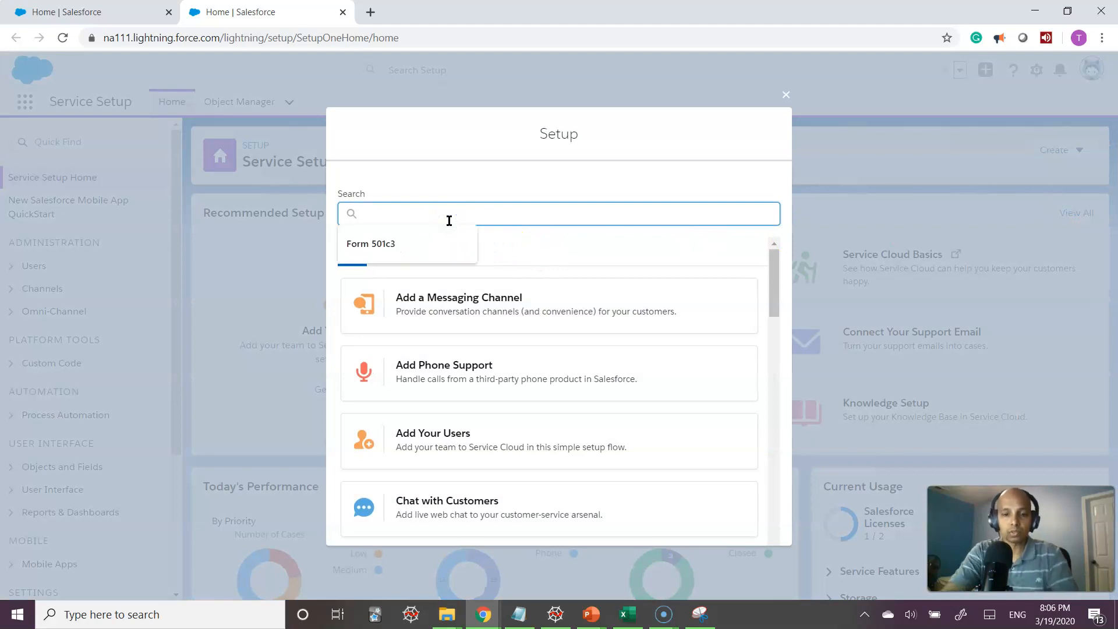
{"action": "type", "text": "Know"}
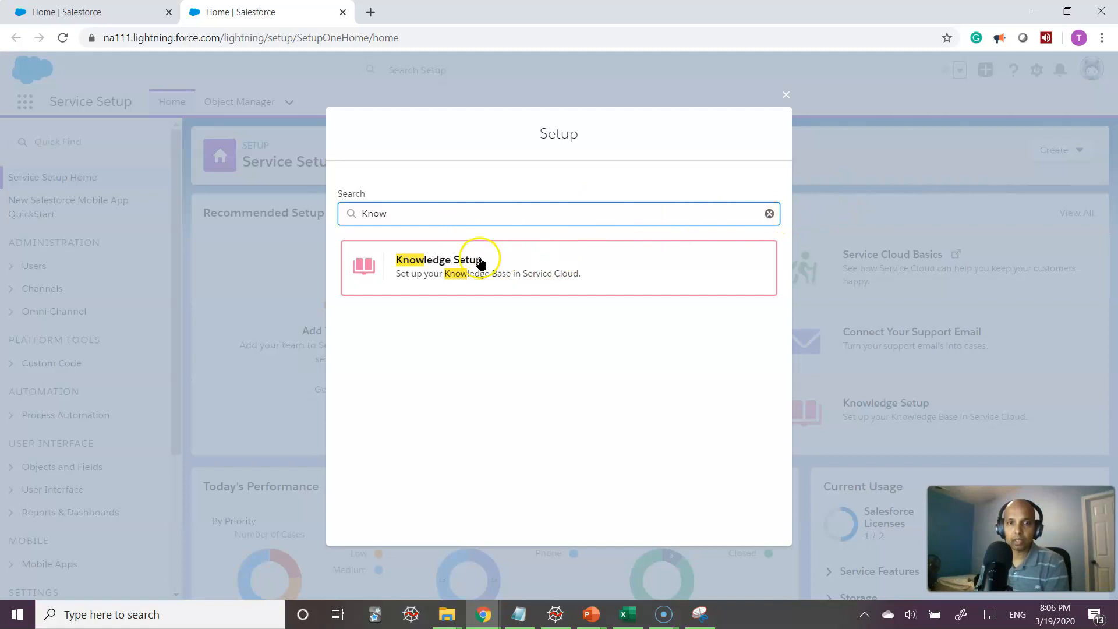
{"action": "left_click", "coordinate": [441, 267]}
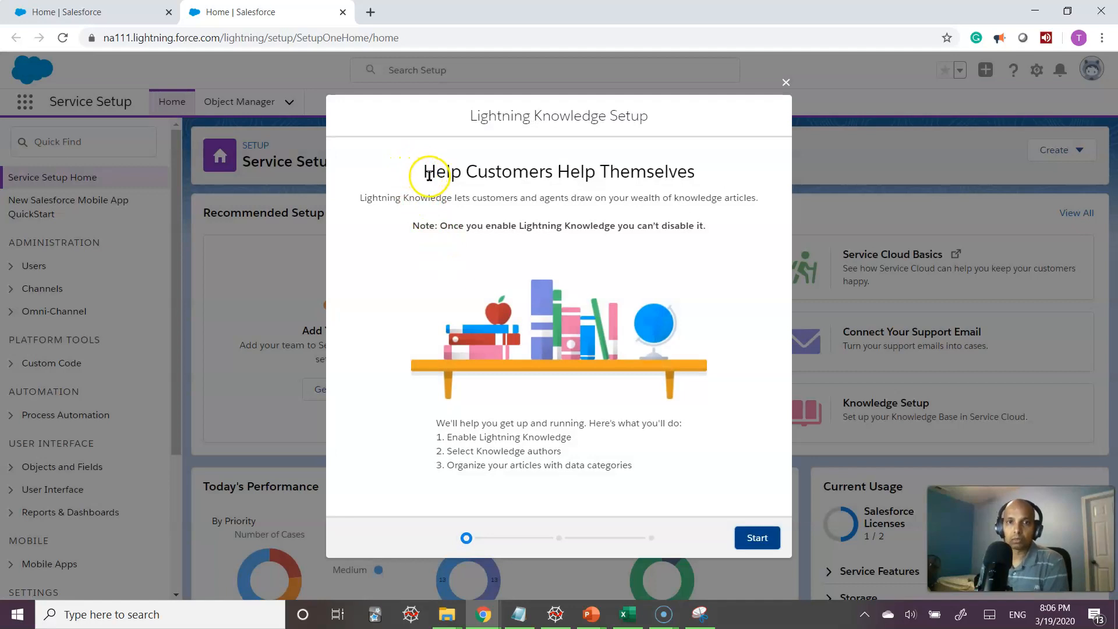
Review the three setup steps and start the wizard at the author selection step
{"action": "left_click_drag", "start_coordinate": [426, 172], "coordinate": [712, 158]}
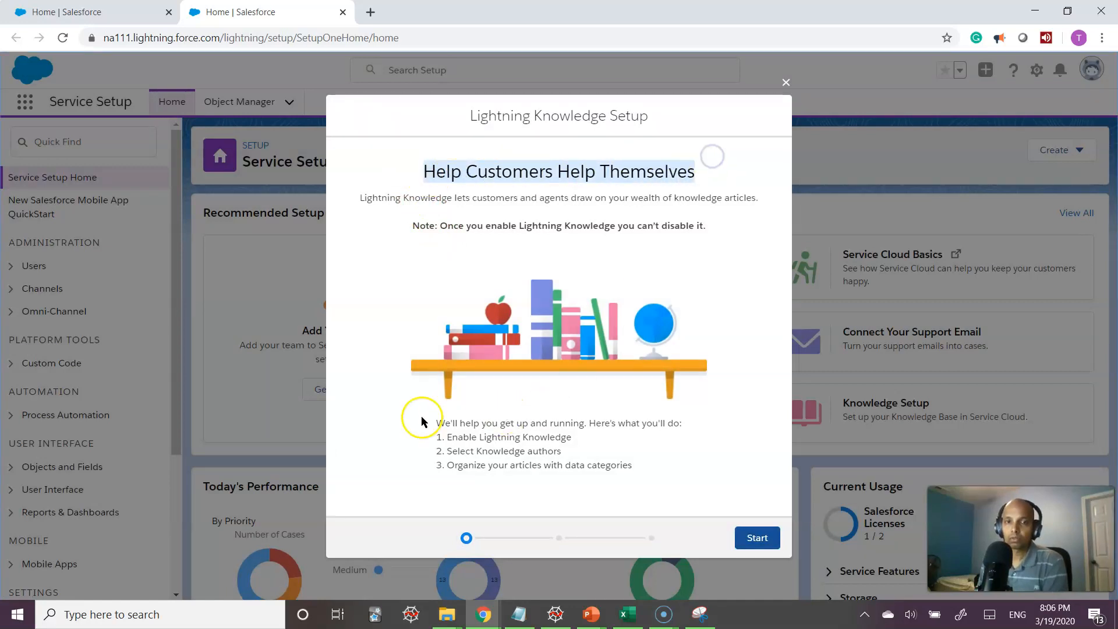
{"action": "left_click", "coordinate": [395, 426]}
{"action": "left_click_drag", "start_coordinate": [453, 436], "coordinate": [590, 436]}
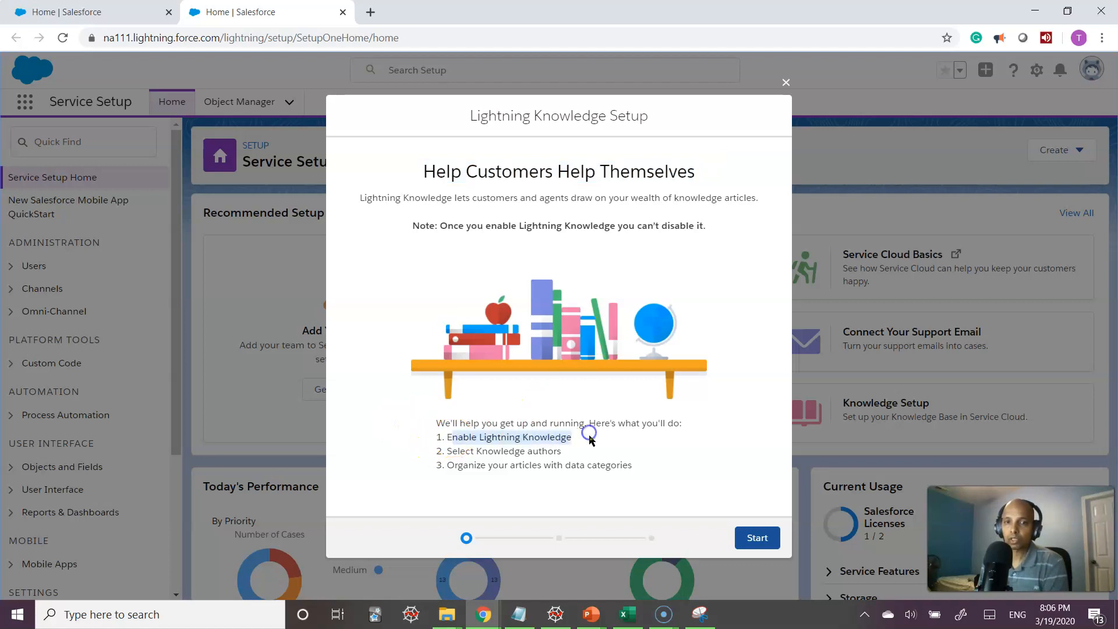
{"action": "left_click_drag", "start_coordinate": [445, 451], "coordinate": [583, 451]}
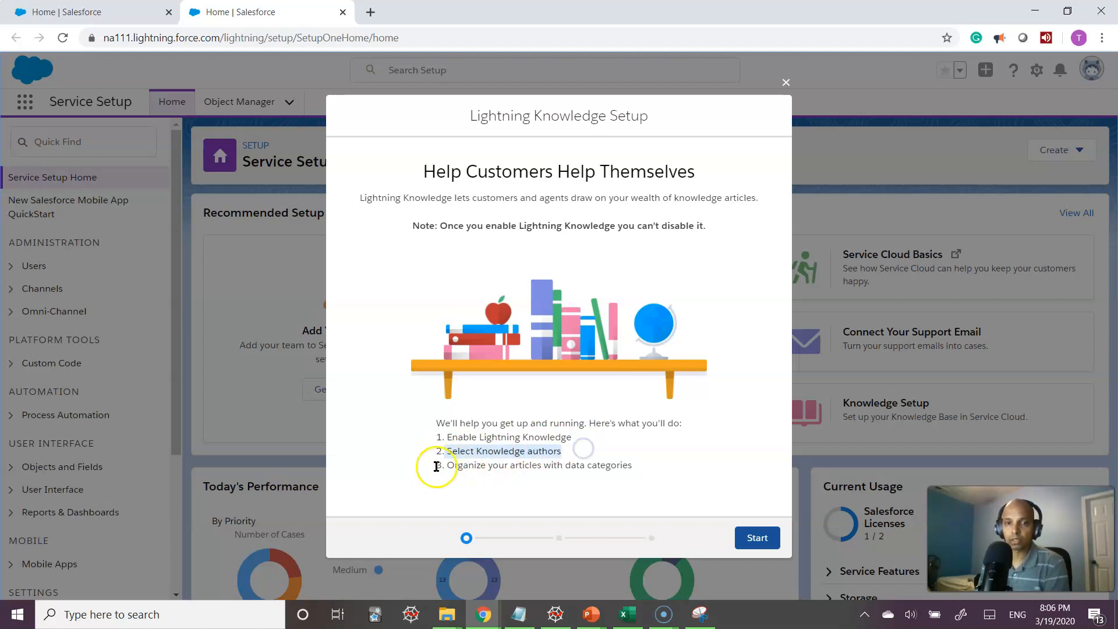
{"action": "left_click_drag", "start_coordinate": [435, 464], "coordinate": [653, 473]}
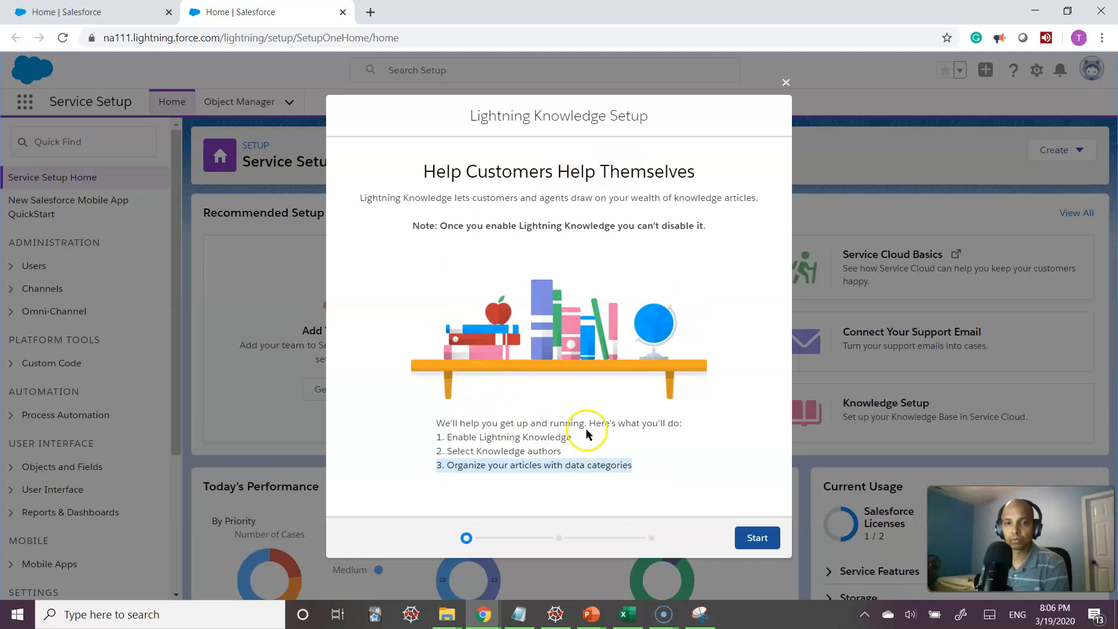
{"action": "left_click", "coordinate": [709, 415]}
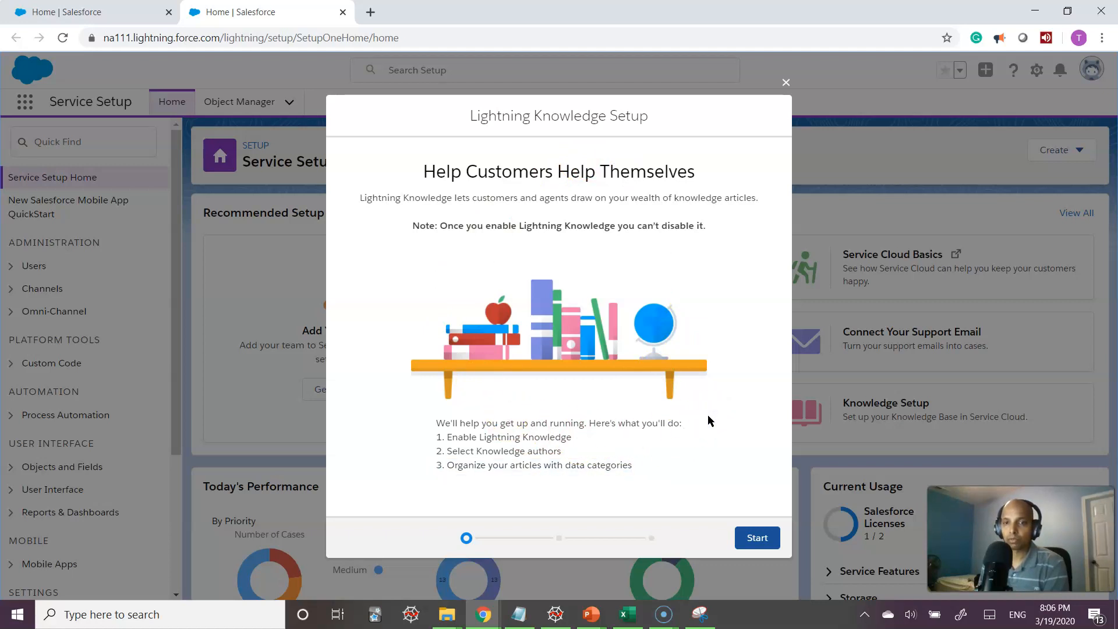
{"action": "left_click", "coordinate": [757, 542]}
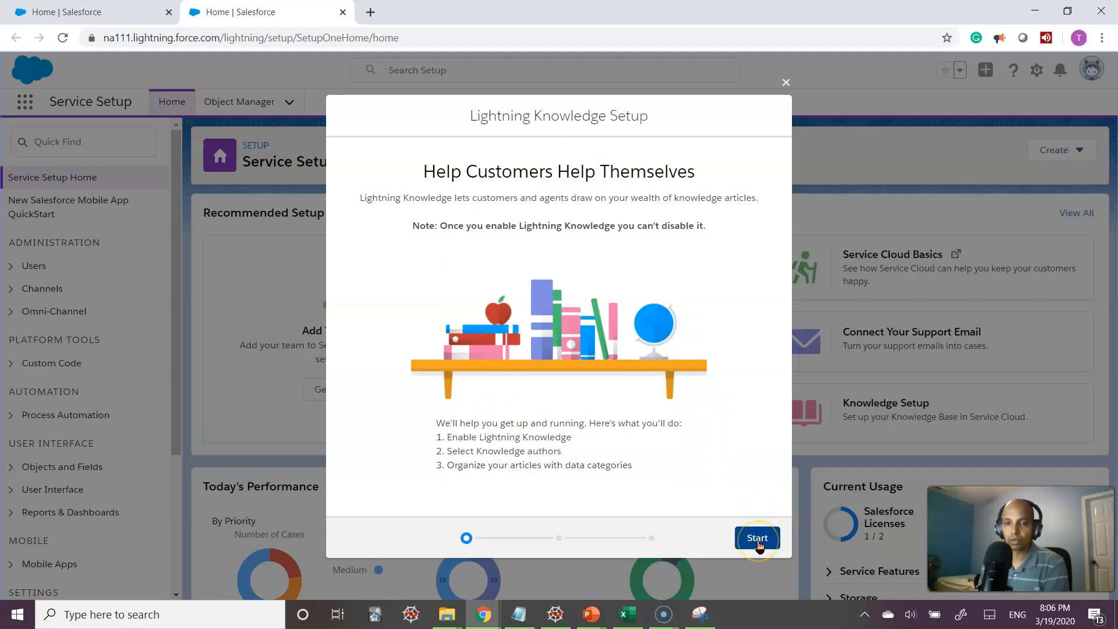
{"action": "left_click", "coordinate": [758, 542]}
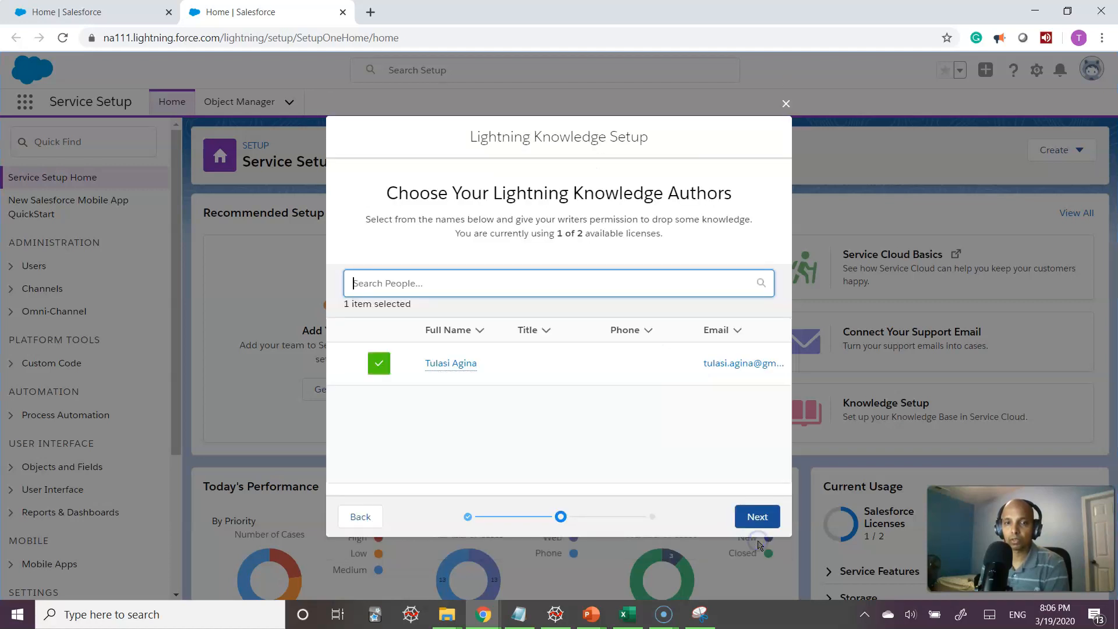
Keep the single user ticked as Knowledge author and continue to the data category step
{"action": "left_click", "coordinate": [532, 431]}
{"action": "left_click", "coordinate": [378, 364]}
{"action": "left_click", "coordinate": [379, 367]}
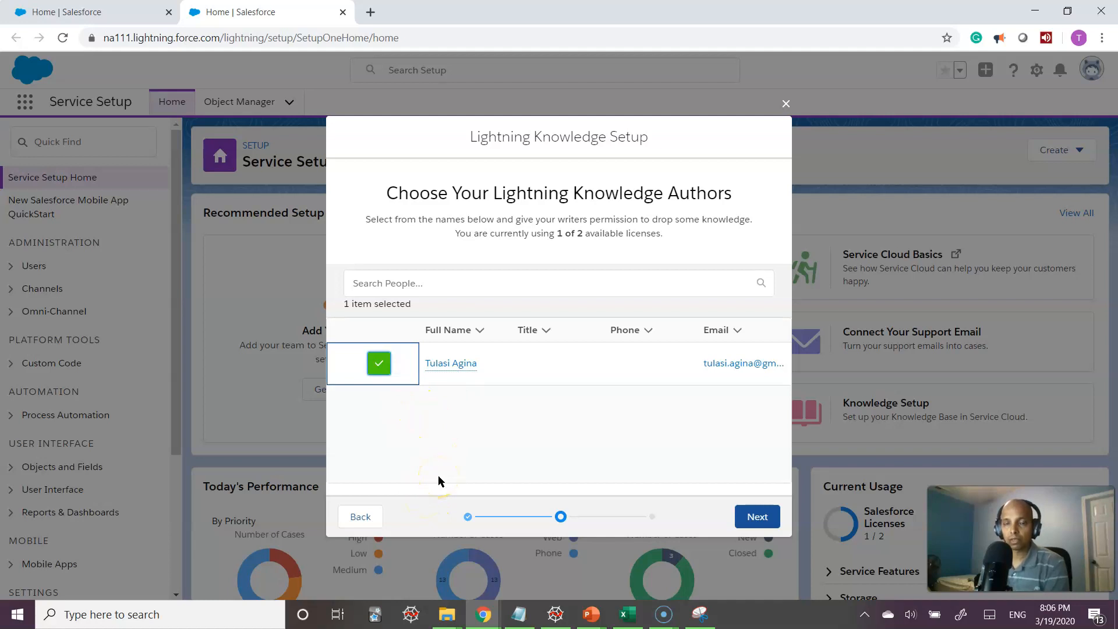
{"action": "left_click", "coordinate": [753, 518]}
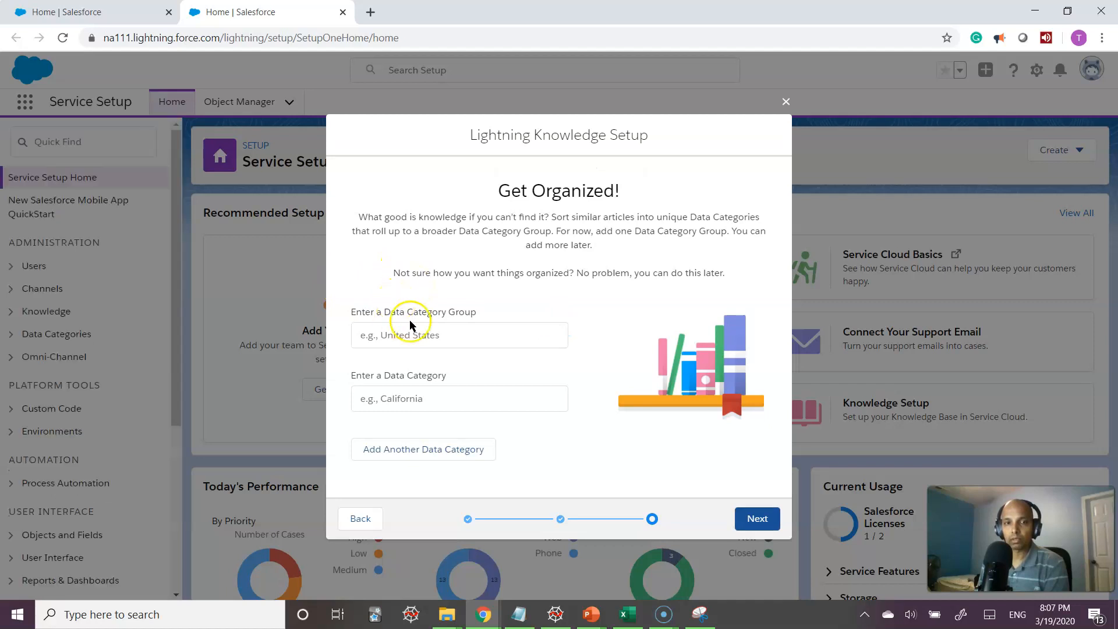
Enter 'Articles' as the data category group and 'FAQ' as its first category
{"action": "left_click", "coordinate": [445, 336]}
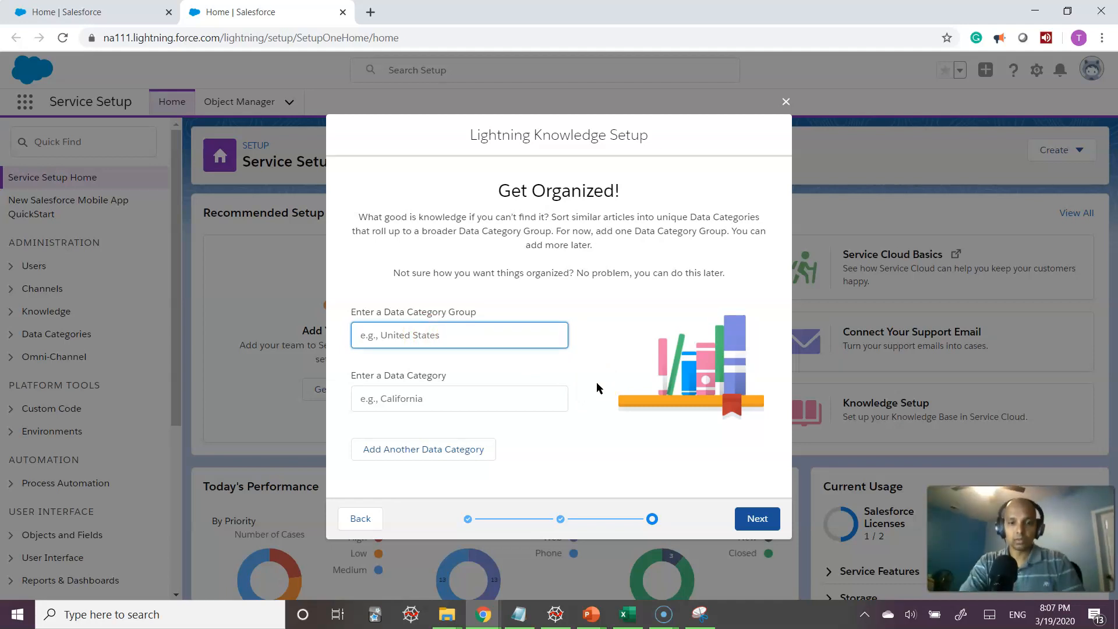
{"action": "type", "text": "FAQ"}
{"action": "key", "text": "Tab"}
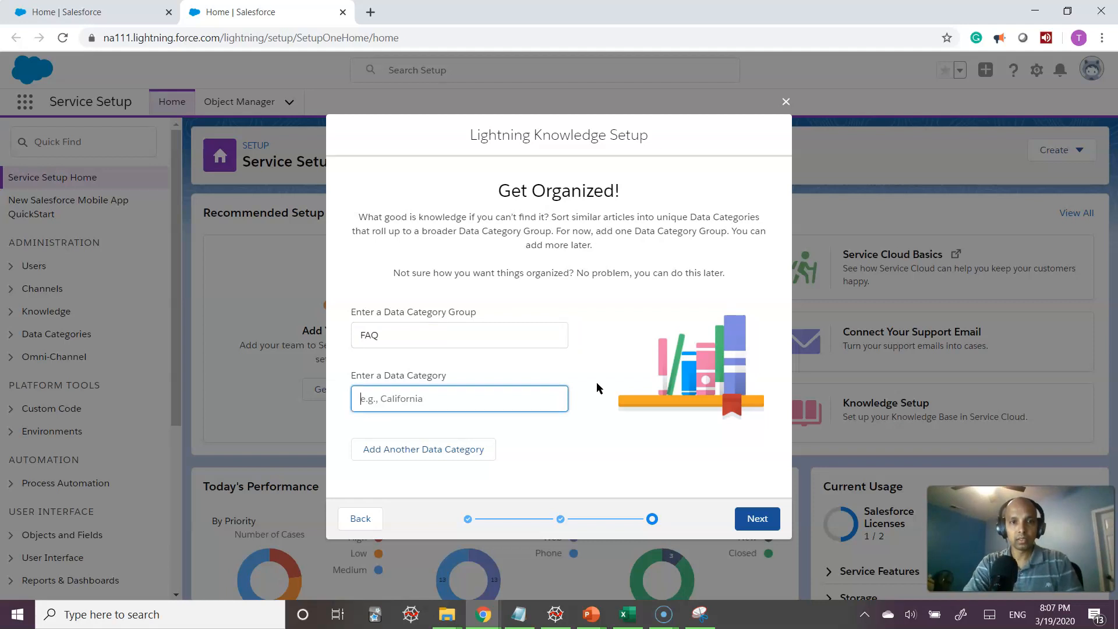
{"action": "key", "text": "shift+Tab"}
{"action": "type", "text": "A"}
{"action": "key", "text": "Tab"}
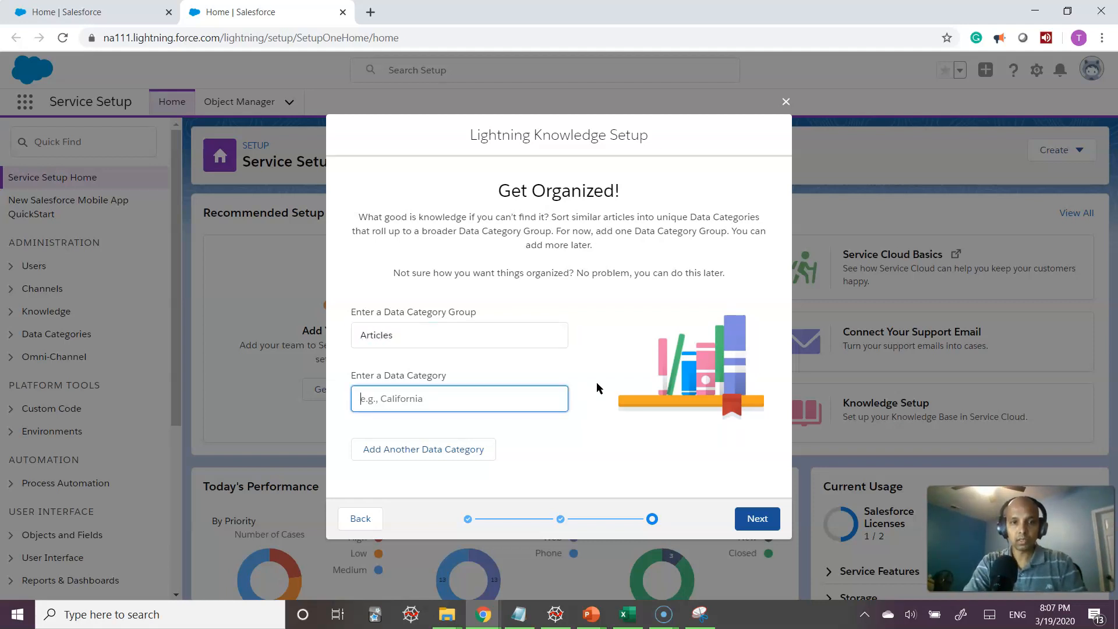
{"action": "type", "text": "FAQ"}
Add Pricing and Issues categories and finish the Knowledge setup
{"action": "left_click", "coordinate": [415, 449]}
{"action": "left_click", "coordinate": [419, 417]}
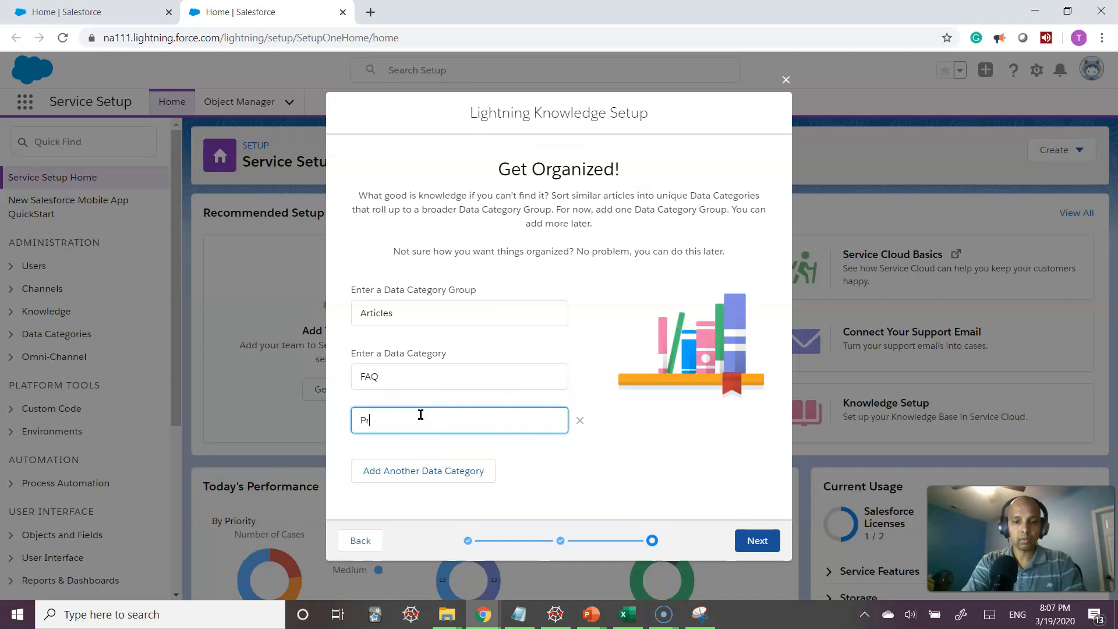
{"action": "left_click", "coordinate": [423, 472]}
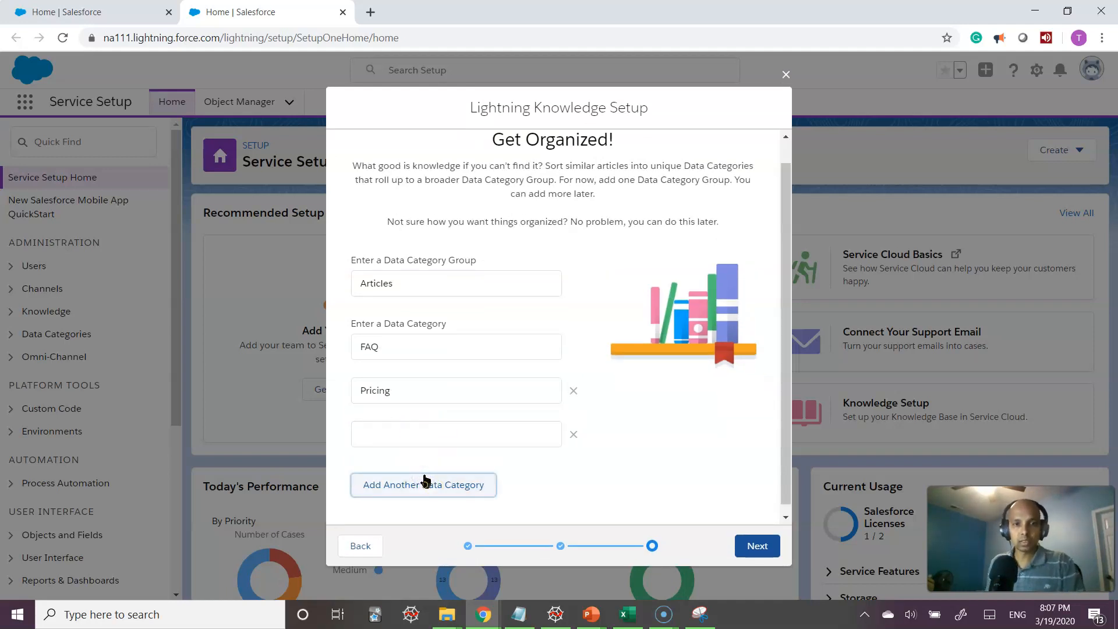
{"action": "left_click", "coordinate": [419, 438]}
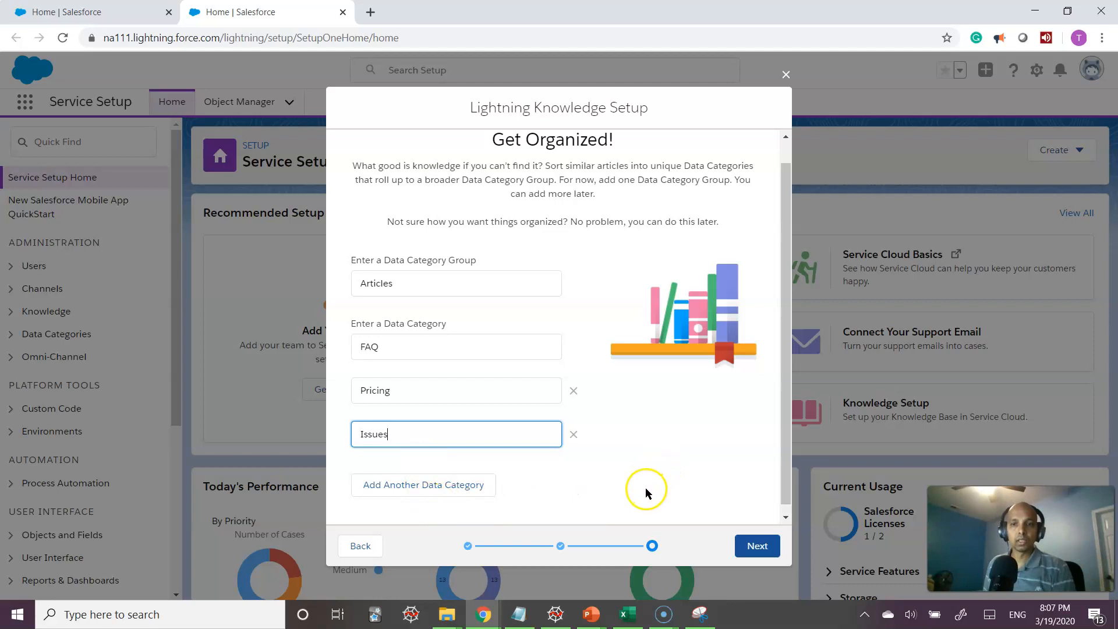
{"action": "left_click_drag", "start_coordinate": [788, 475], "coordinate": [789, 483]}
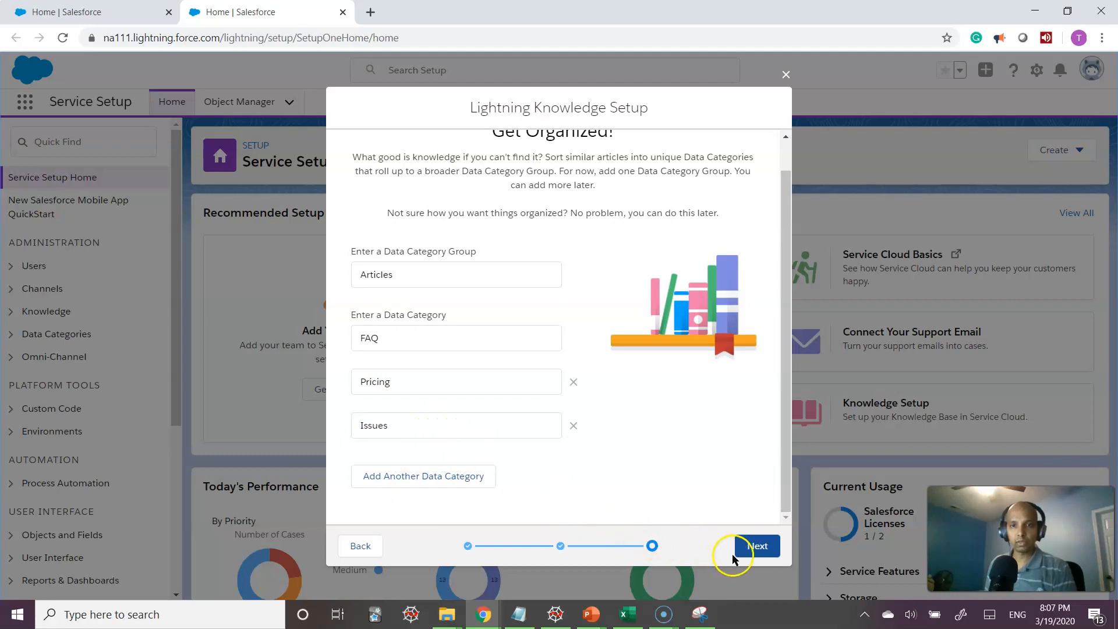
{"action": "left_click", "coordinate": [750, 548]}
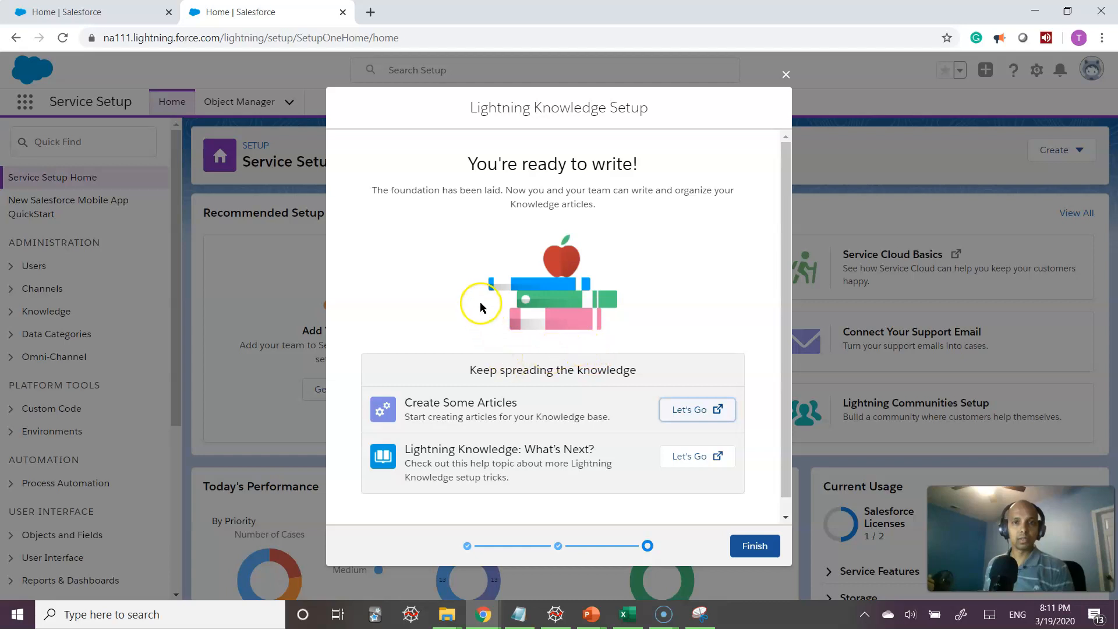
{"action": "left_click", "coordinate": [692, 415]}
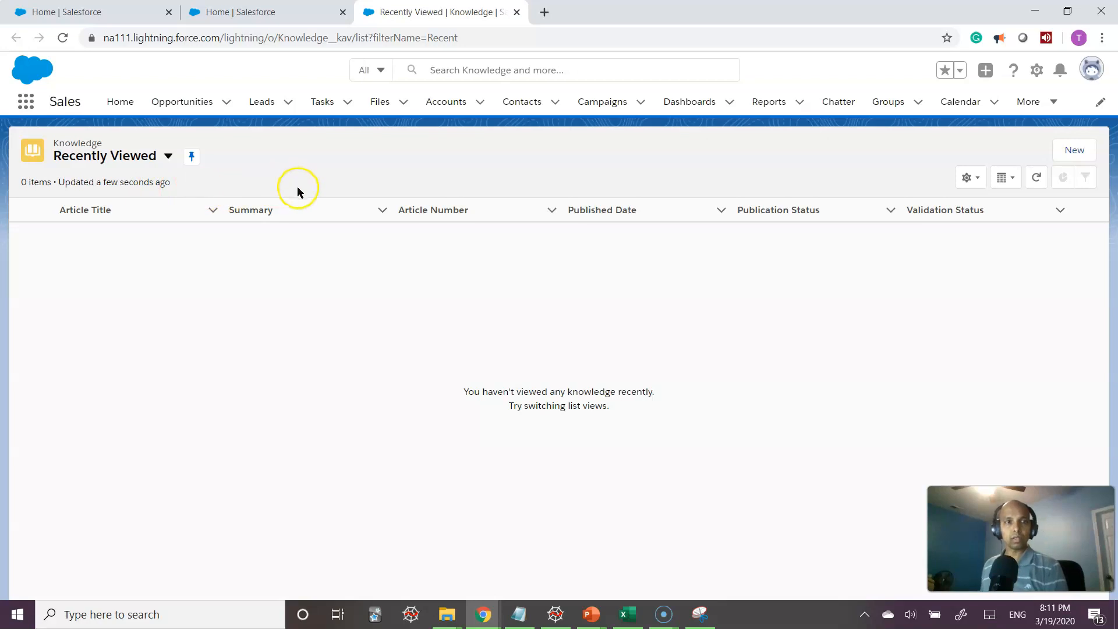
Create a new FAQ article titled 'Savings on Solar Water Heater'
{"action": "left_click_drag", "start_coordinate": [104, 143], "coordinate": [51, 142]}
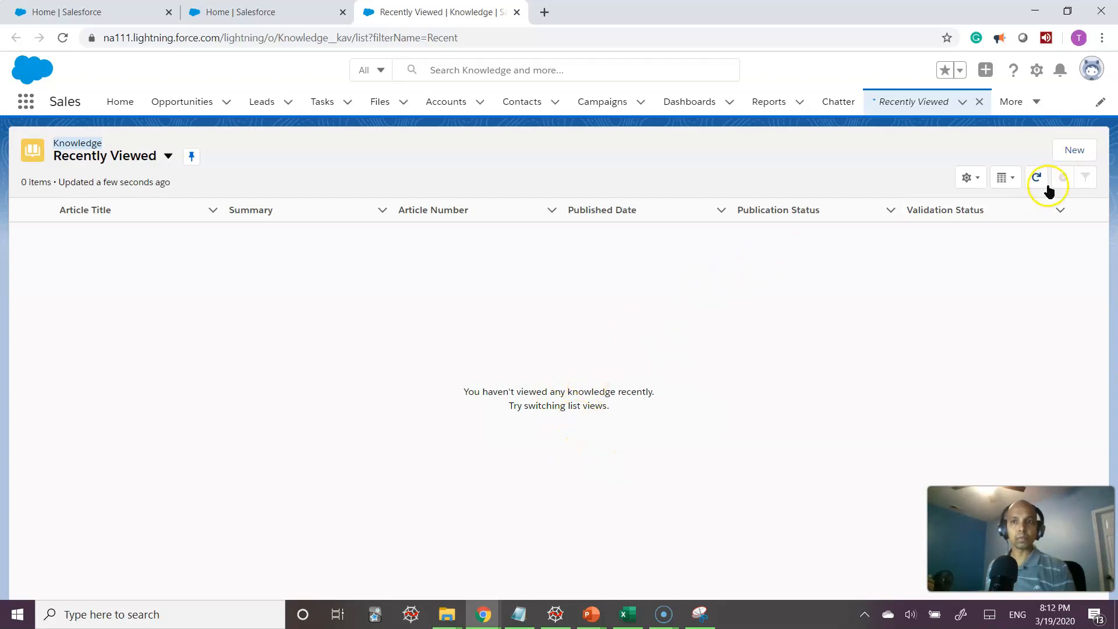
{"action": "left_click", "coordinate": [1069, 153]}
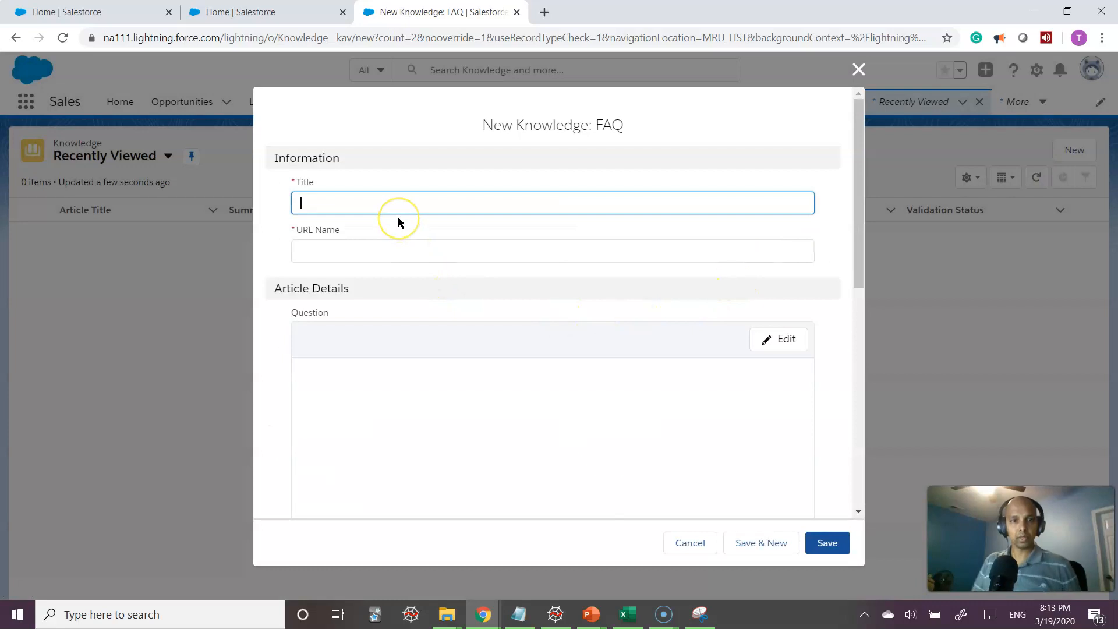
{"action": "type", "text": "Saving"}
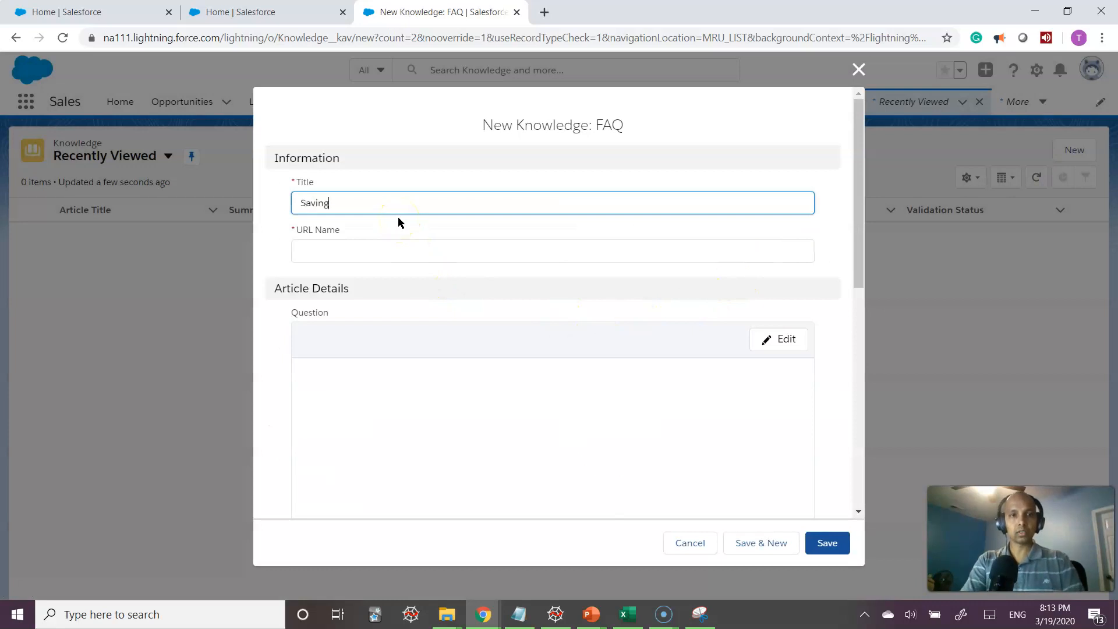
{"action": "type", "text": "s on Solar W"}
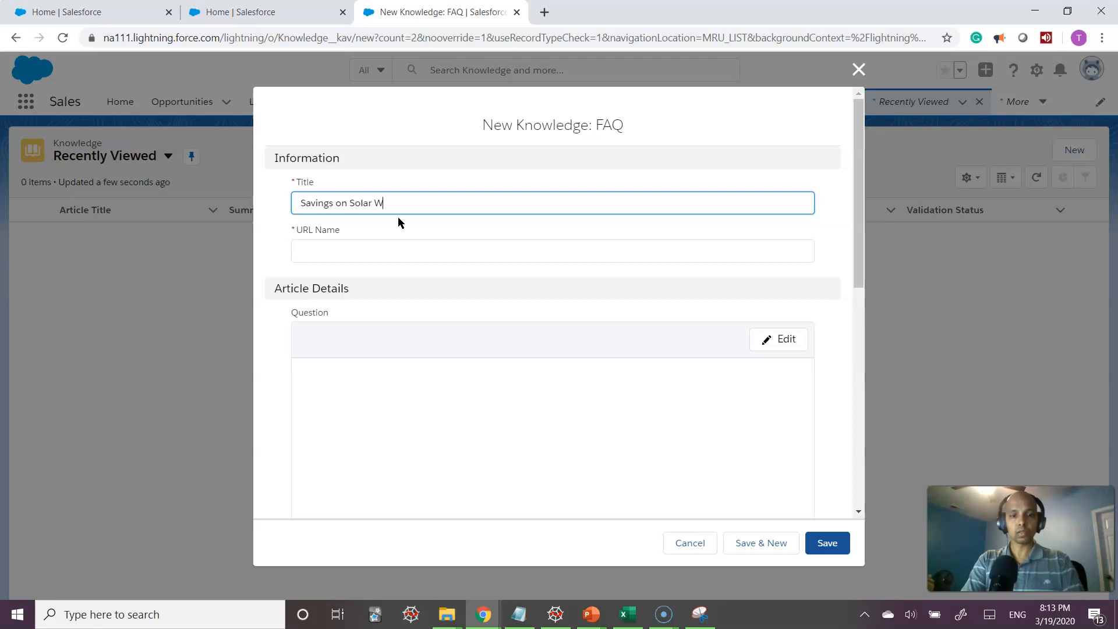
{"action": "type", "text": "ater Heater"}
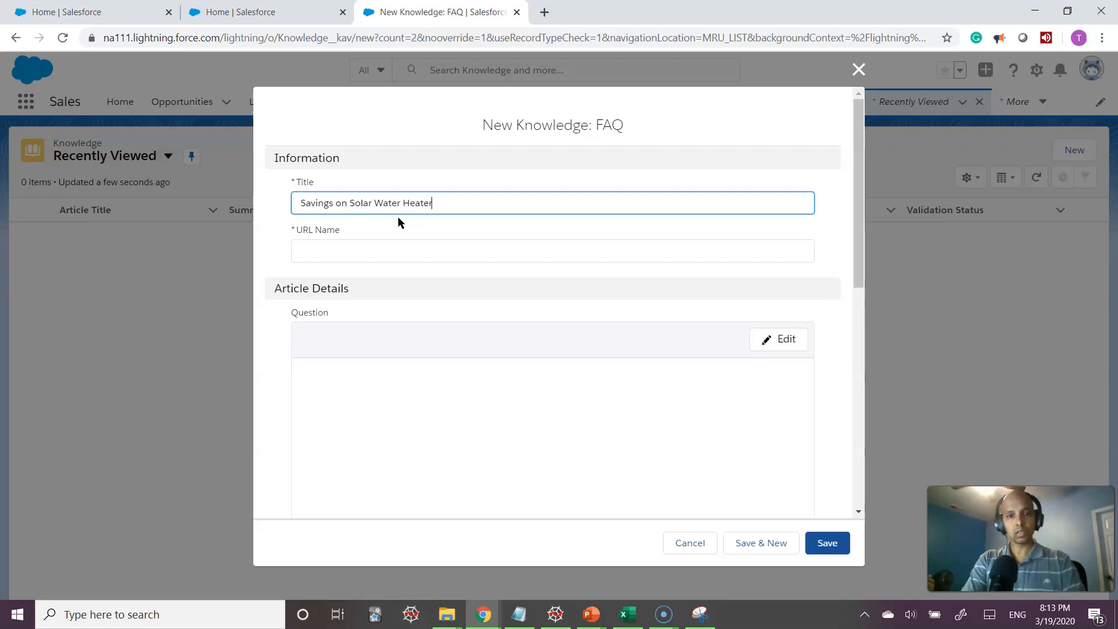
{"action": "key", "text": "Tab"}
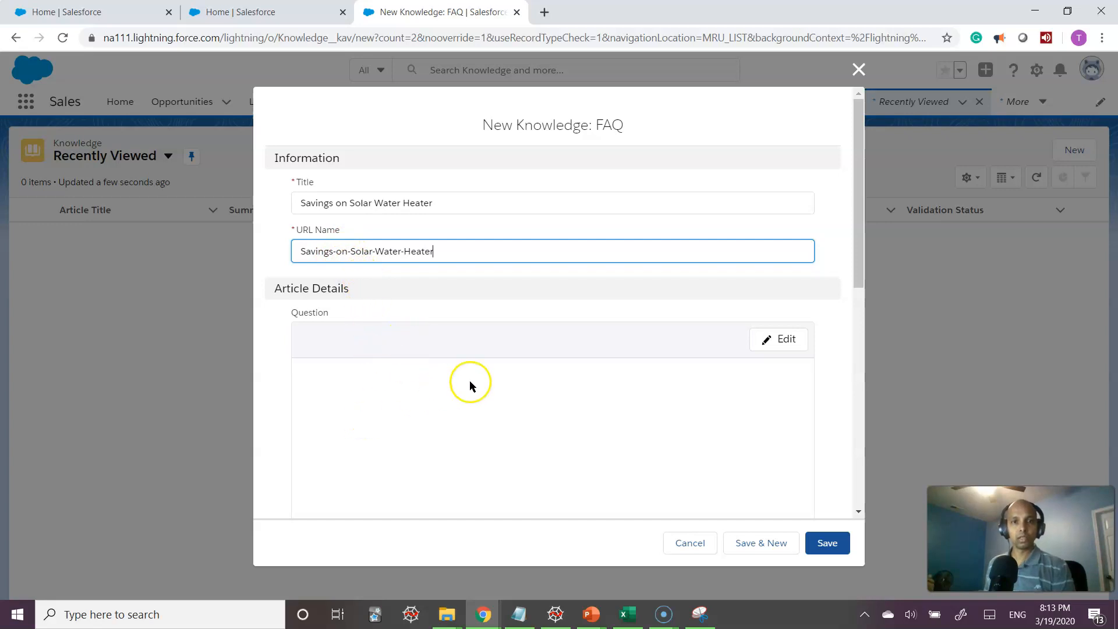
Type the question 'How much will I save if I install a solar water heater?'
{"action": "left_click", "coordinate": [788, 341]}
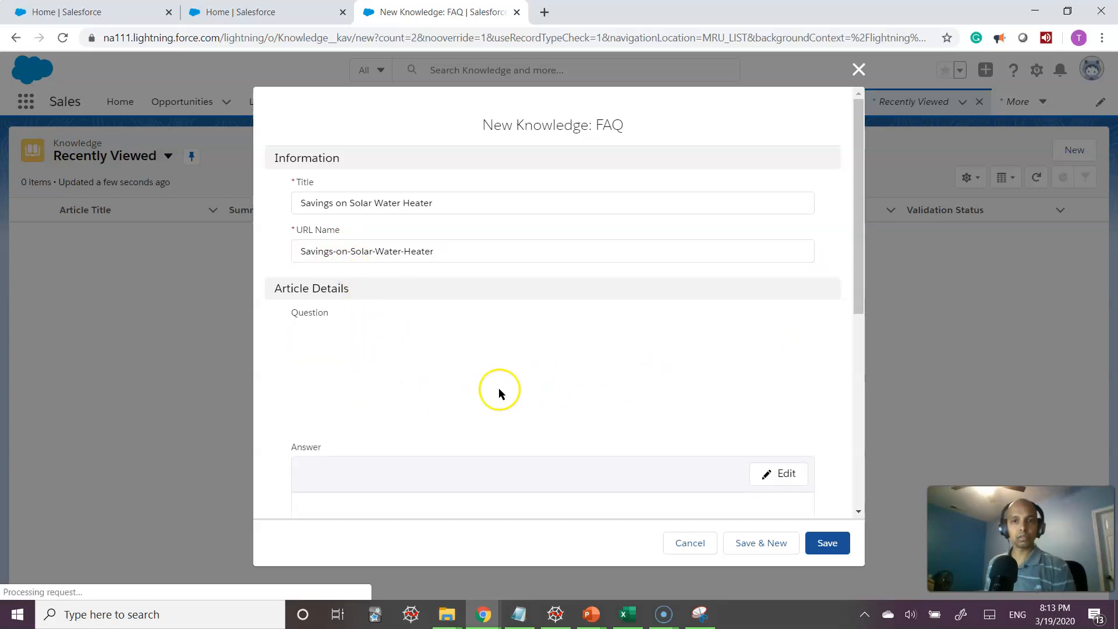
{"action": "left_click", "coordinate": [357, 405]}
{"action": "type", "text": "How m"}
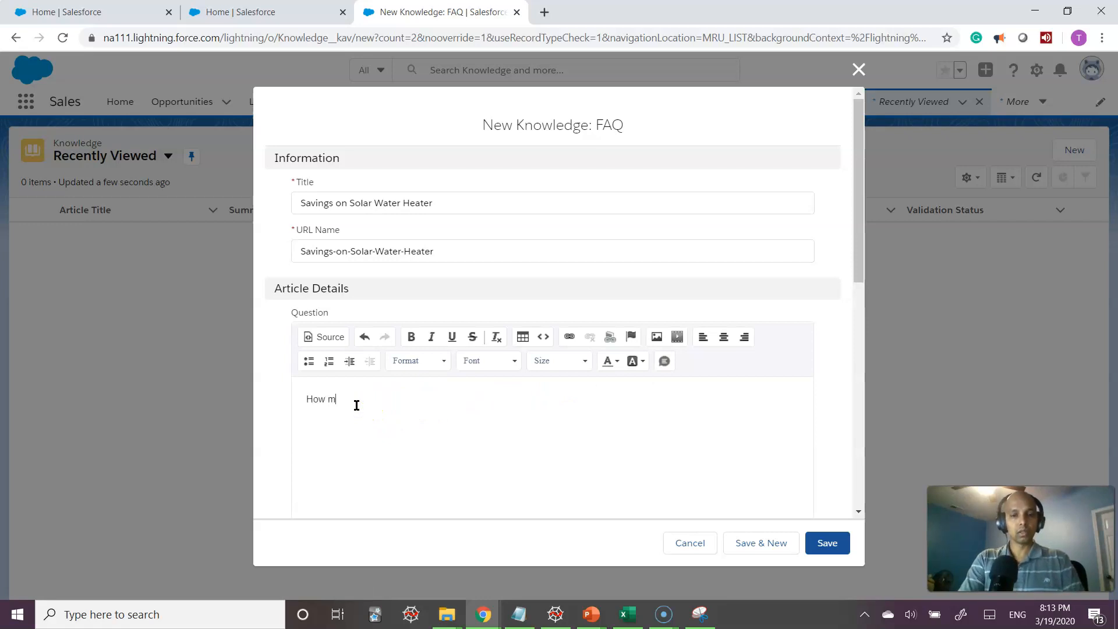
{"action": "type", "text": "uch will I save if I install a solar water heater?"}
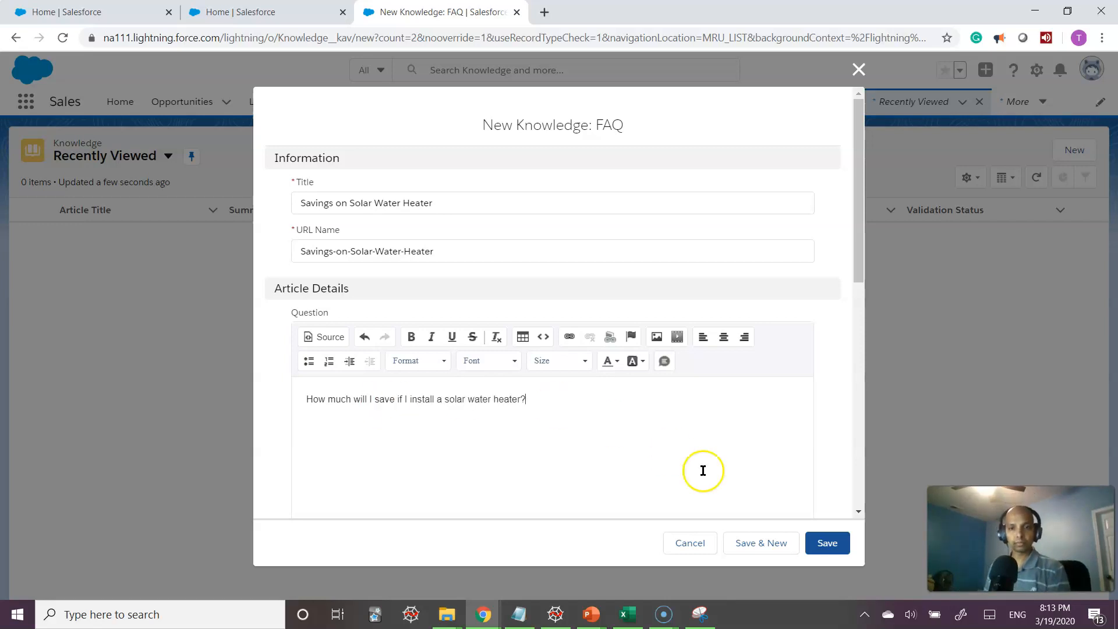
{"action": "scroll", "coordinate": [806, 494], "scroll_direction": "down", "scroll_amount": 5}
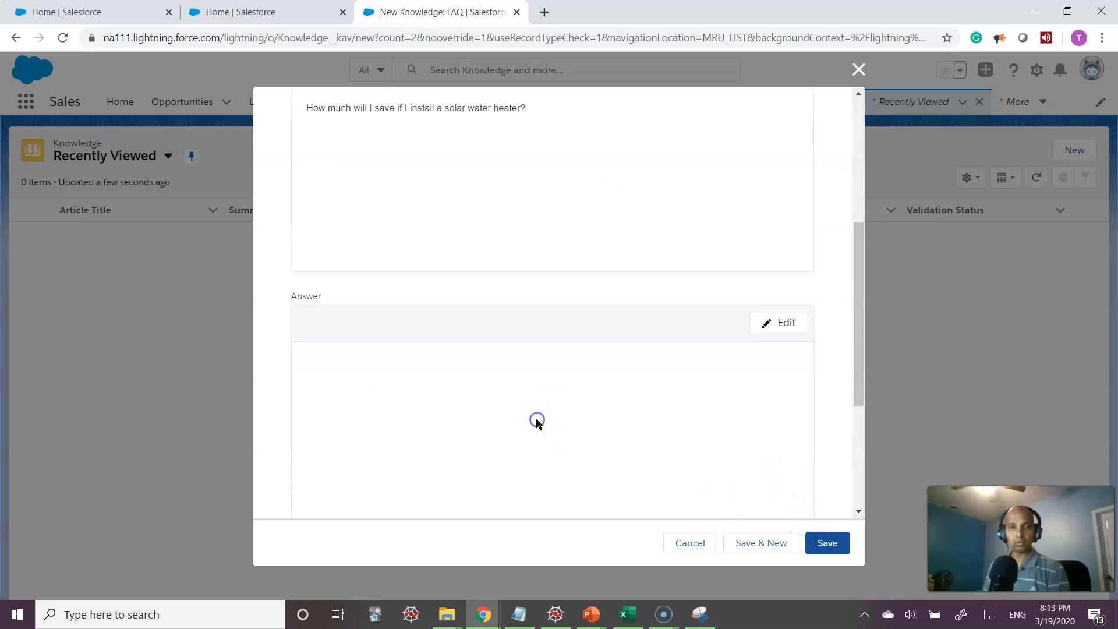
Paste the prepared savings paragraph into the article's Answer field
{"action": "left_click", "coordinate": [781, 322]}
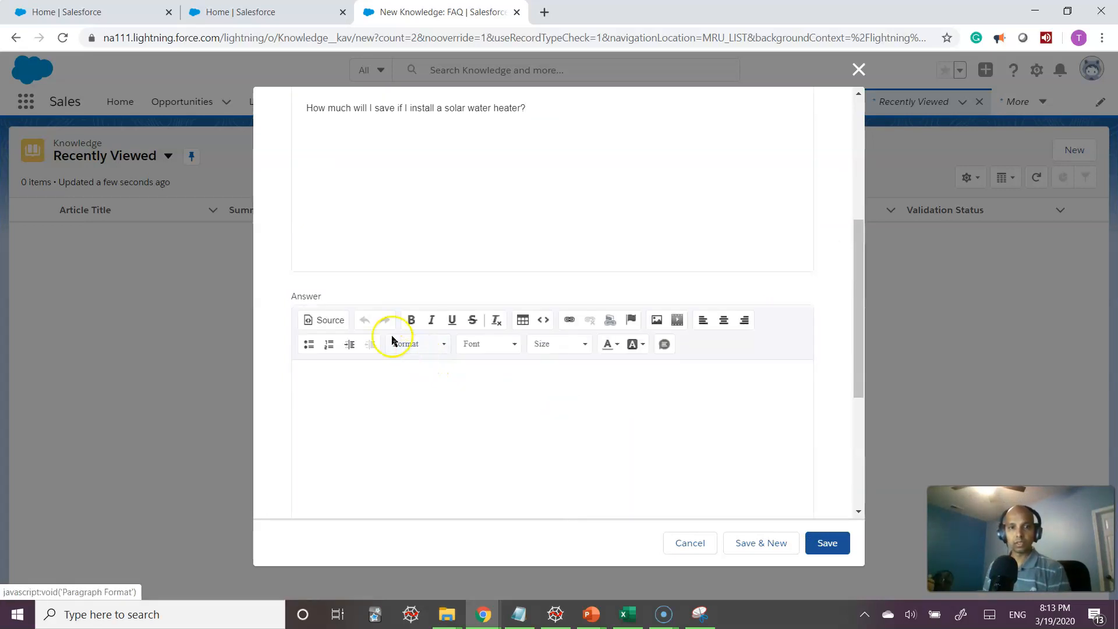
{"action": "left_click", "coordinate": [328, 394]}
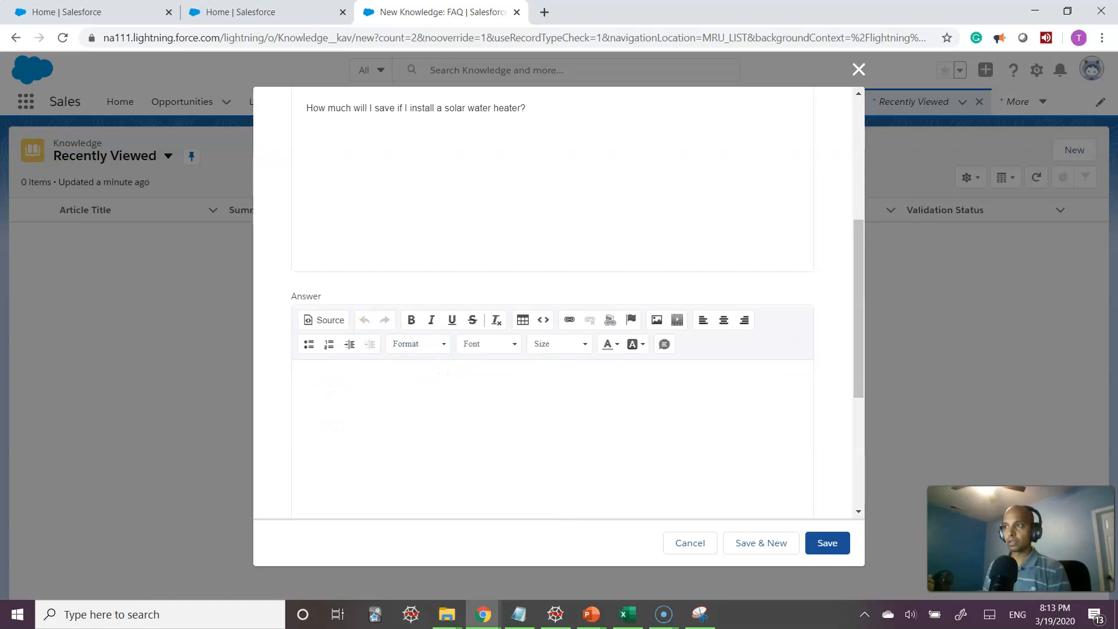
{"action": "left_click", "coordinate": [347, 389]}
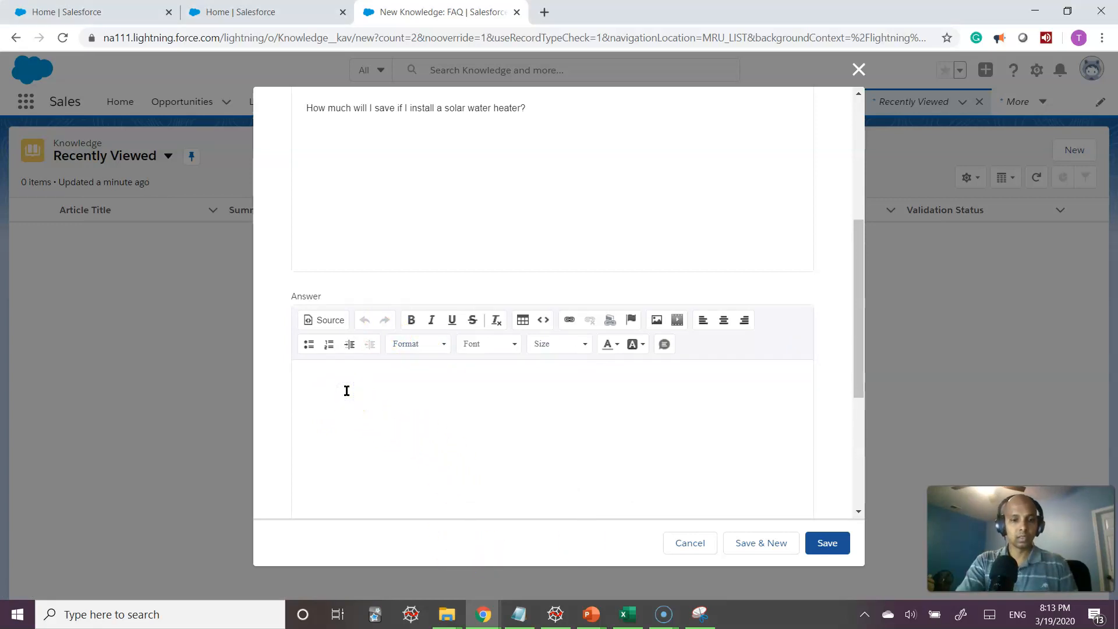
{"action": "type", "text": "Here in the Southwest, we have ample solar energy year-round, except for the few days when it rains. That means your solar hot water heater is always working for you. How much you save depends on how much hot water your household uses. For some households, that's up to 85% of your bill, but the average is around 50%"}
{"action": "left_click", "coordinate": [345, 368]}
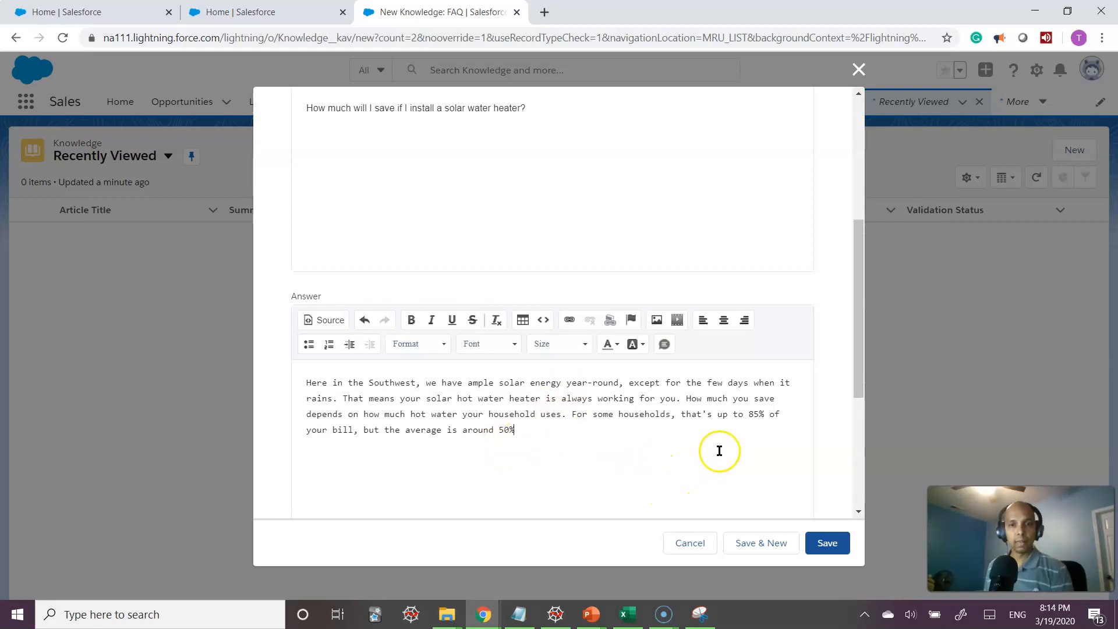
{"action": "scroll", "coordinate": [717, 452], "scroll_direction": "down", "scroll_amount": 3}
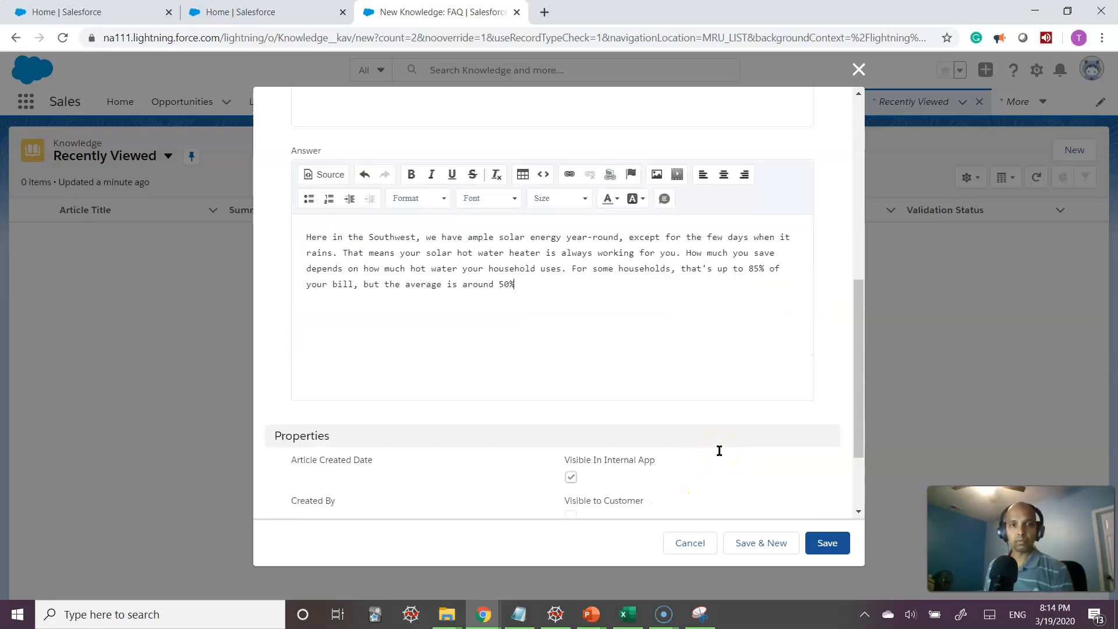
{"action": "scroll", "coordinate": [719, 452], "scroll_direction": "down", "scroll_amount": 2}
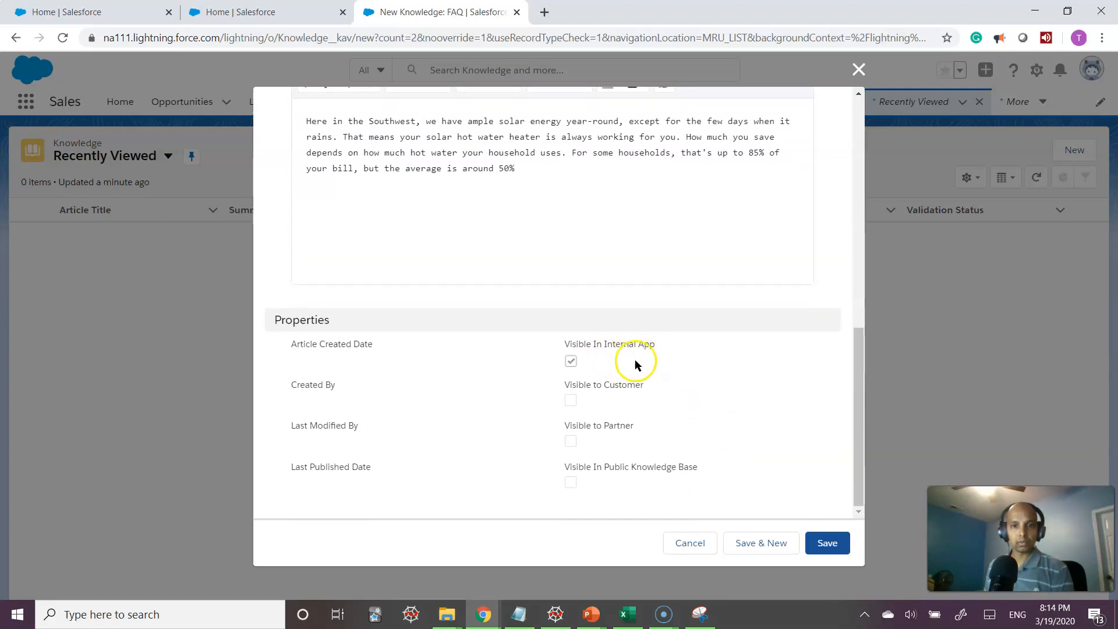
Make the article visible to customers, partners and the public knowledge base, then Save & New
{"action": "left_click", "coordinate": [569, 483]}
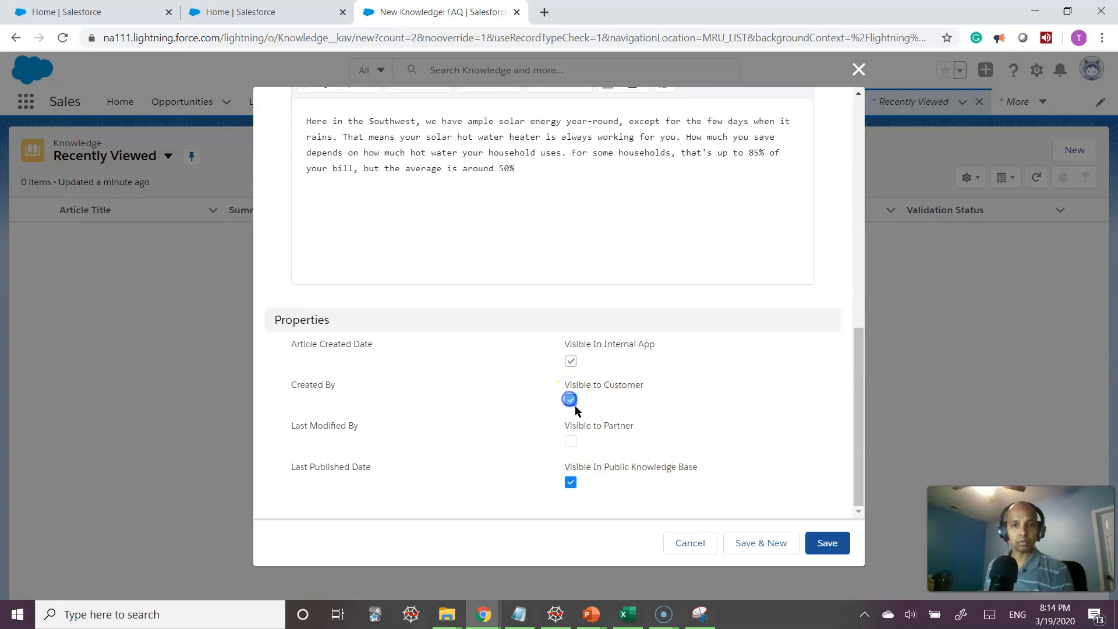
{"action": "left_click", "coordinate": [572, 441]}
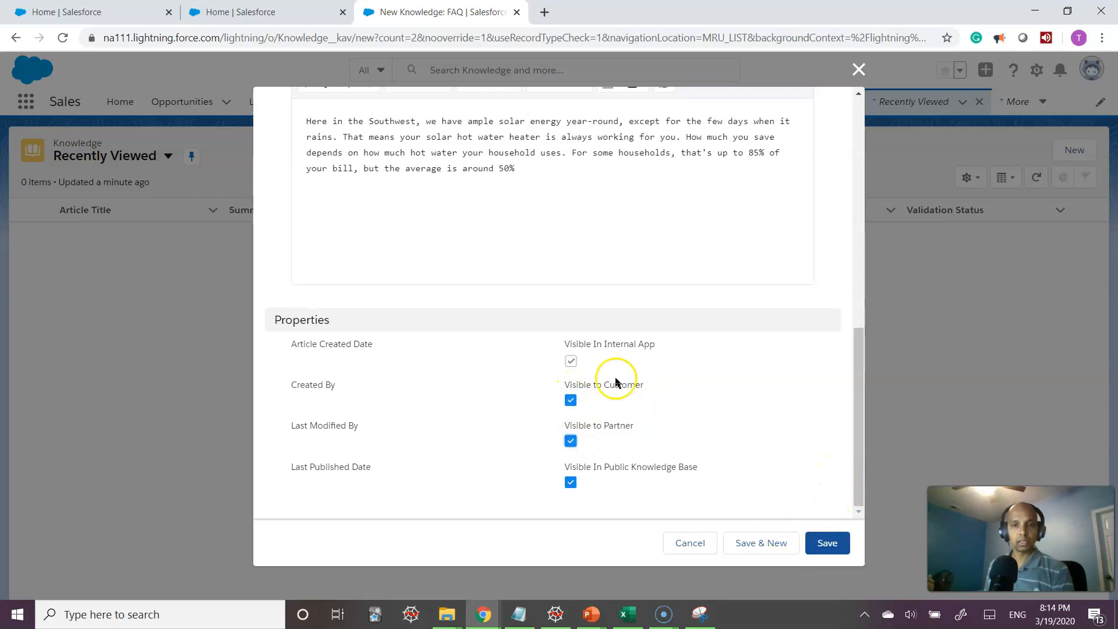
{"action": "left_click_drag", "start_coordinate": [563, 345], "coordinate": [665, 347]}
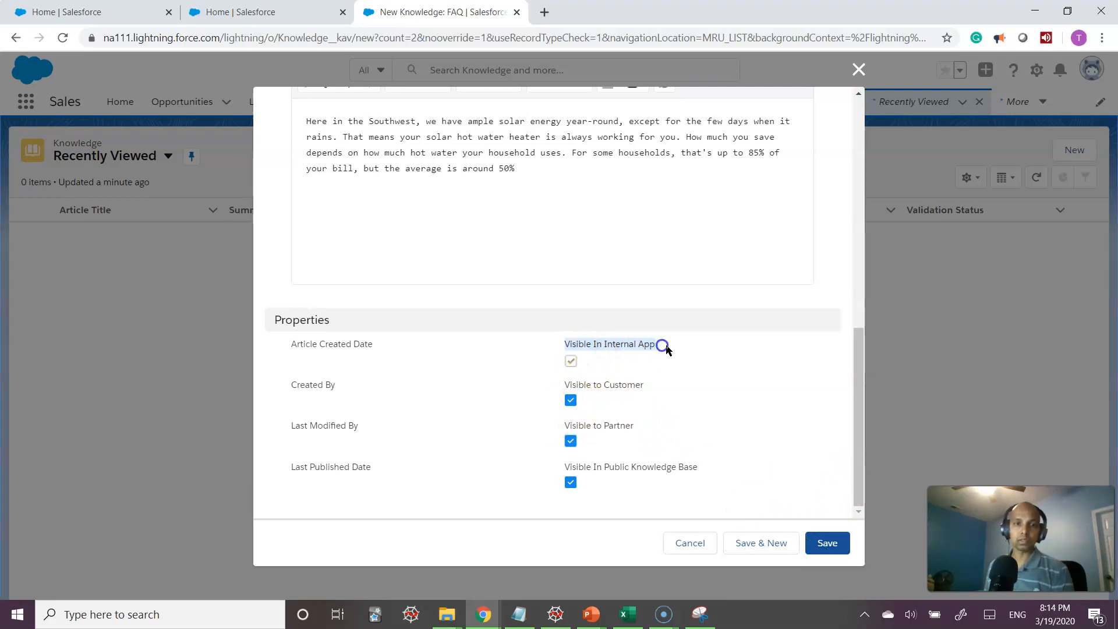
{"action": "left_click", "coordinate": [825, 552]}
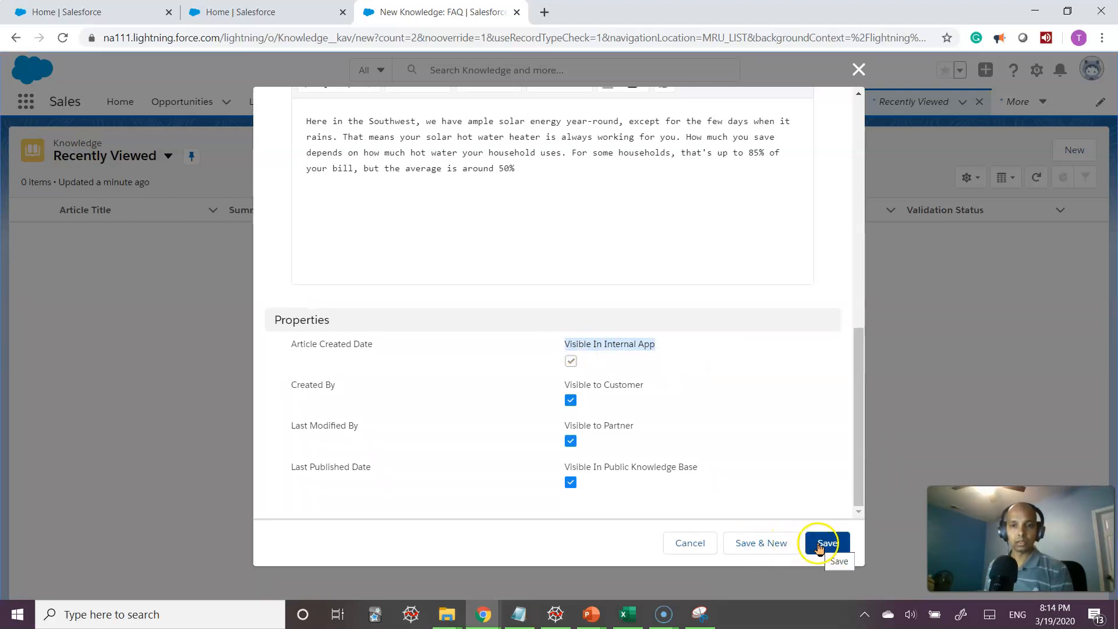
{"action": "left_click", "coordinate": [766, 545]}
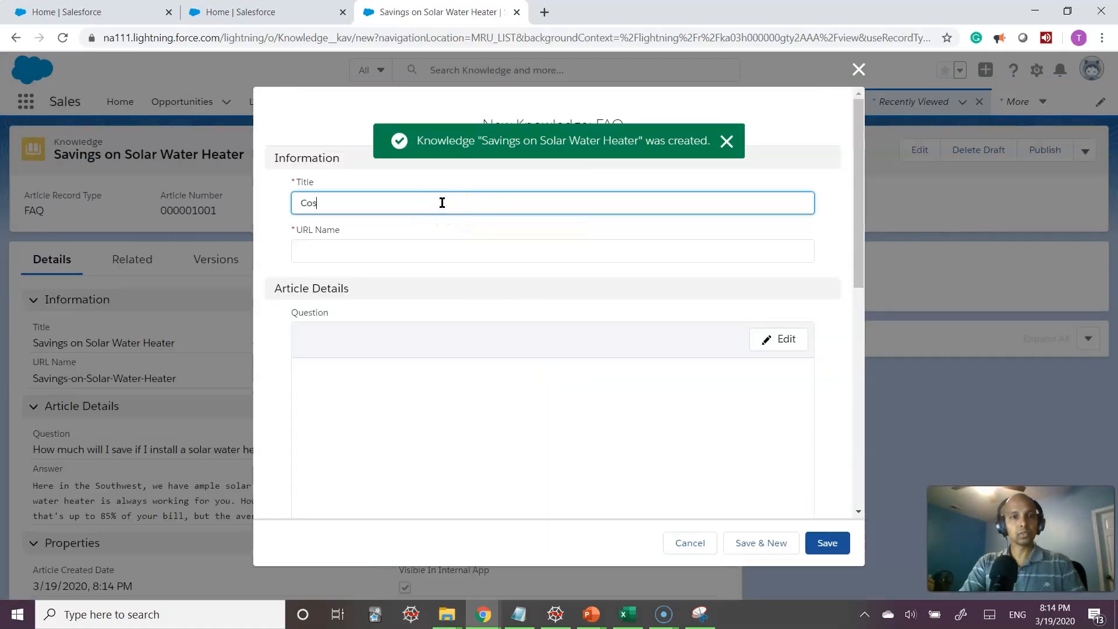
Title the FAQ 'Cost of Installation of Solar Water Heater' and ask what installing one costs
{"action": "type", "text": "Cost of Installation of"}
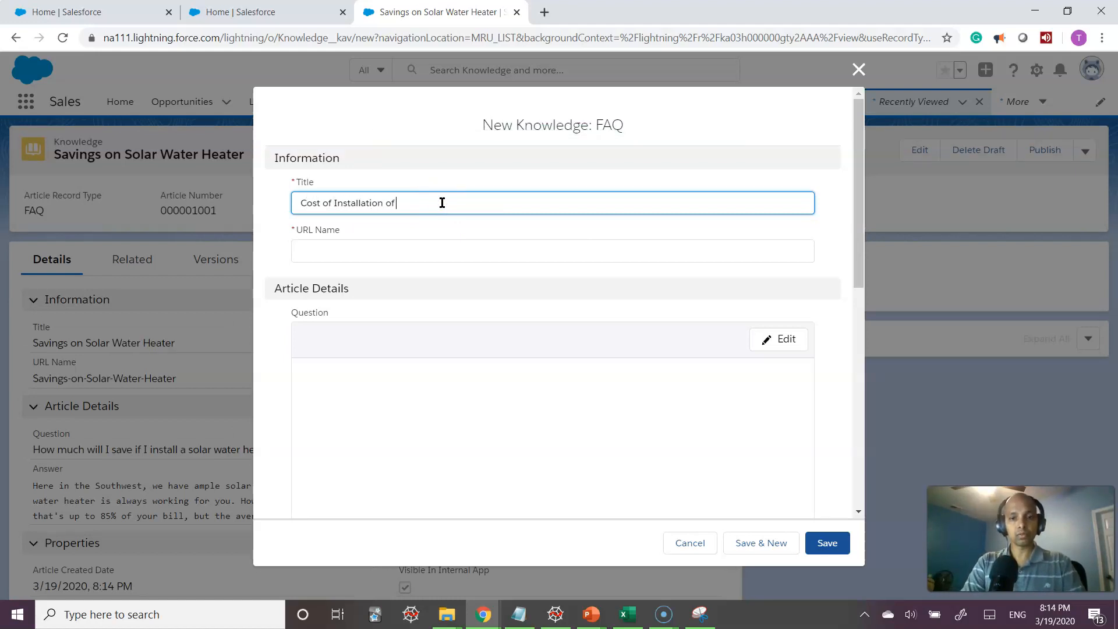
{"action": "type", "text": " Solar Water Heater"}
{"action": "key", "text": "Tab"}
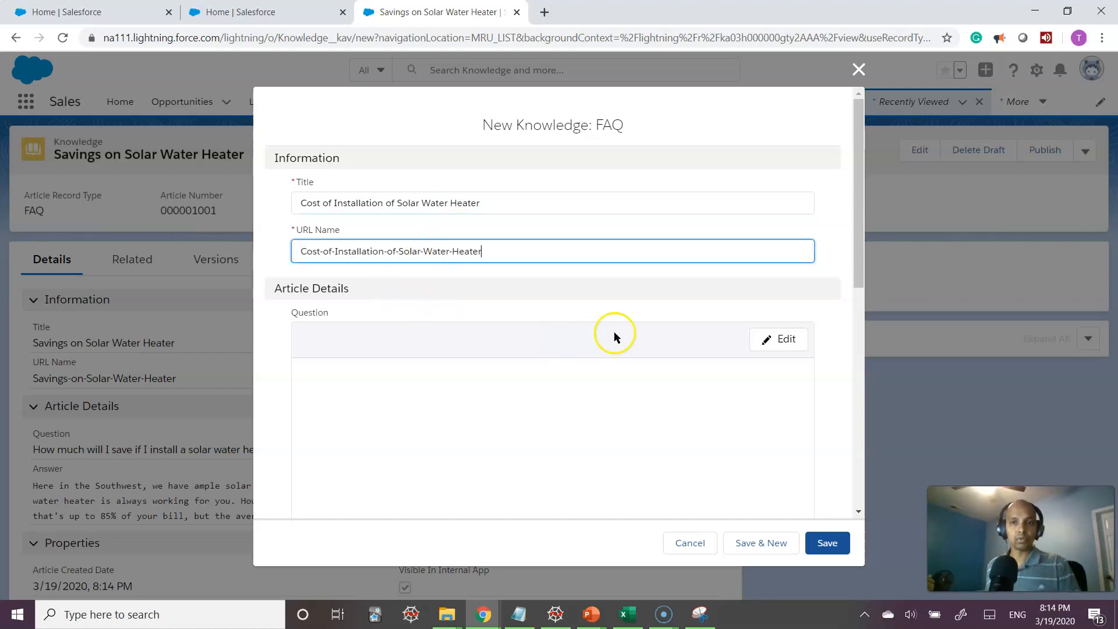
{"action": "left_click", "coordinate": [775, 343]}
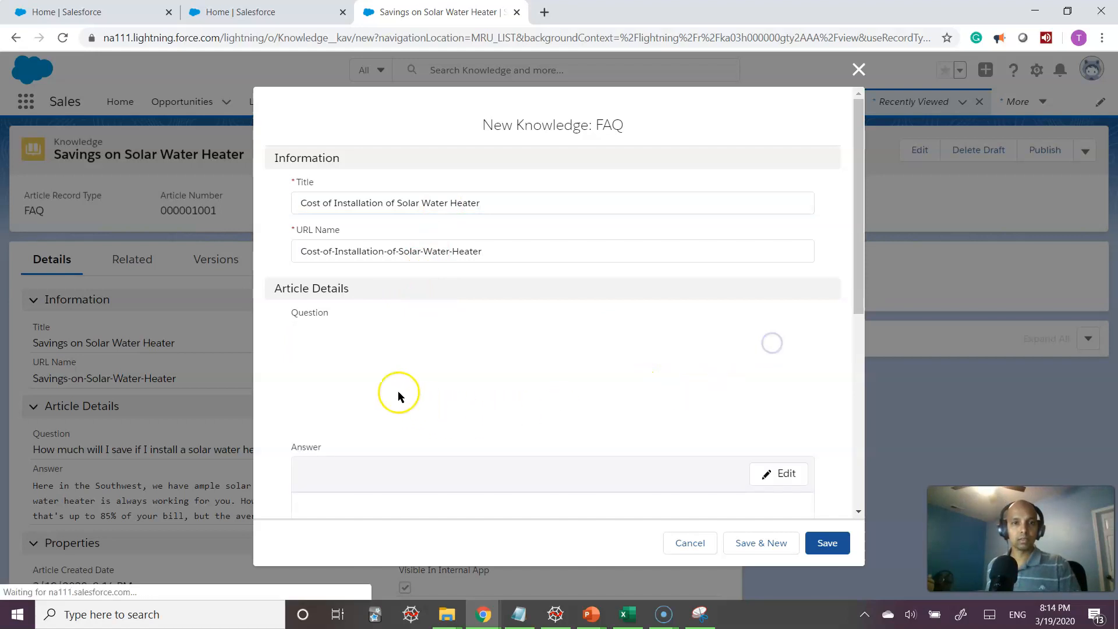
{"action": "left_click", "coordinate": [350, 397]}
{"action": "type", "text": "What is the co"}
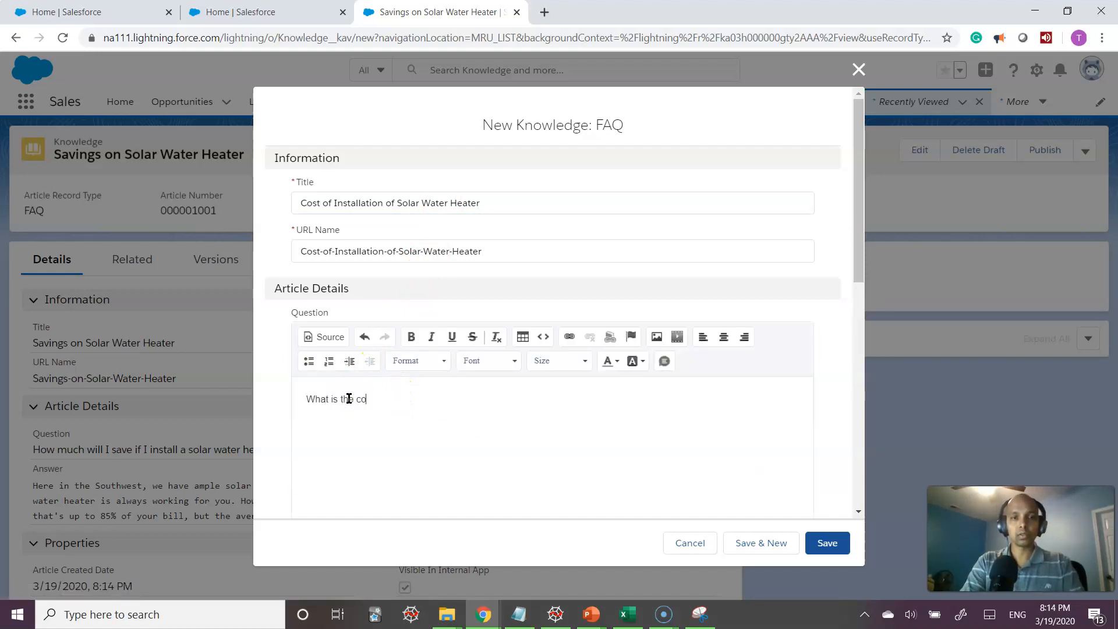
{"action": "type", "text": "st of installing a solar water heater?"}
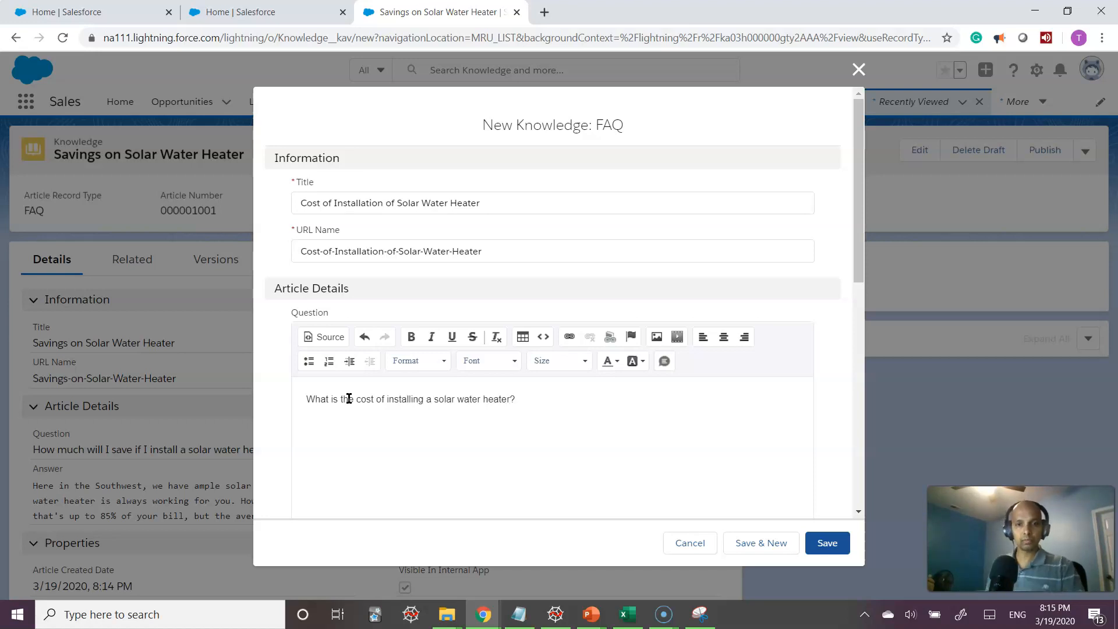
Answer that the solar water heater installation cost ranges from $300 to $700
{"action": "scroll", "coordinate": [392, 411], "scroll_direction": "down", "scroll_amount": 6}
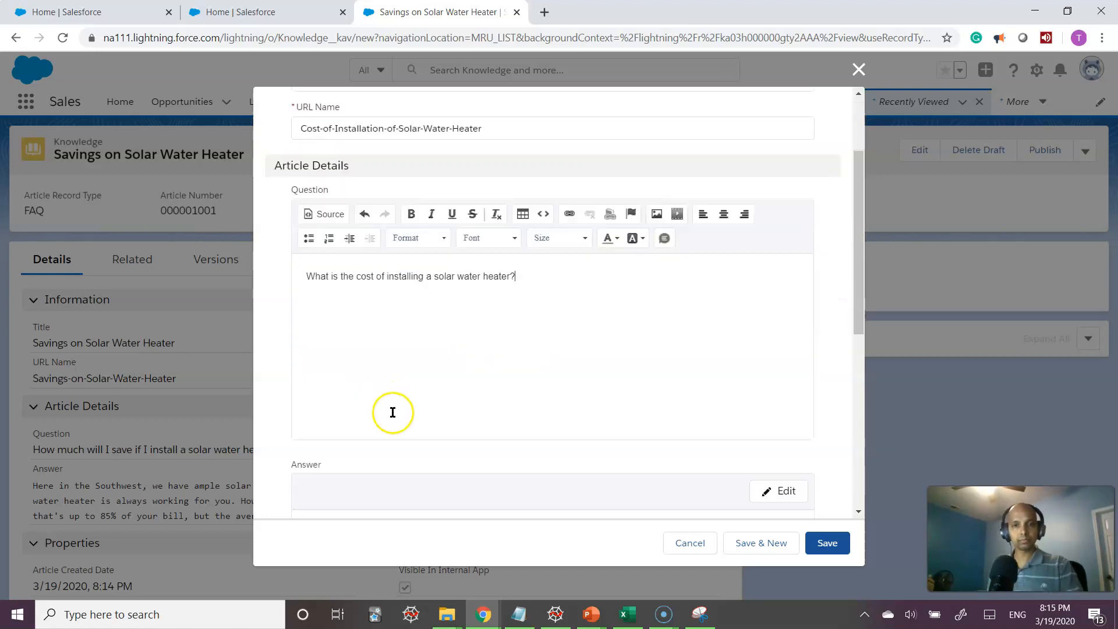
{"action": "left_click", "coordinate": [786, 247]}
{"action": "left_click", "coordinate": [323, 335]}
{"action": "type", "text": "So"}
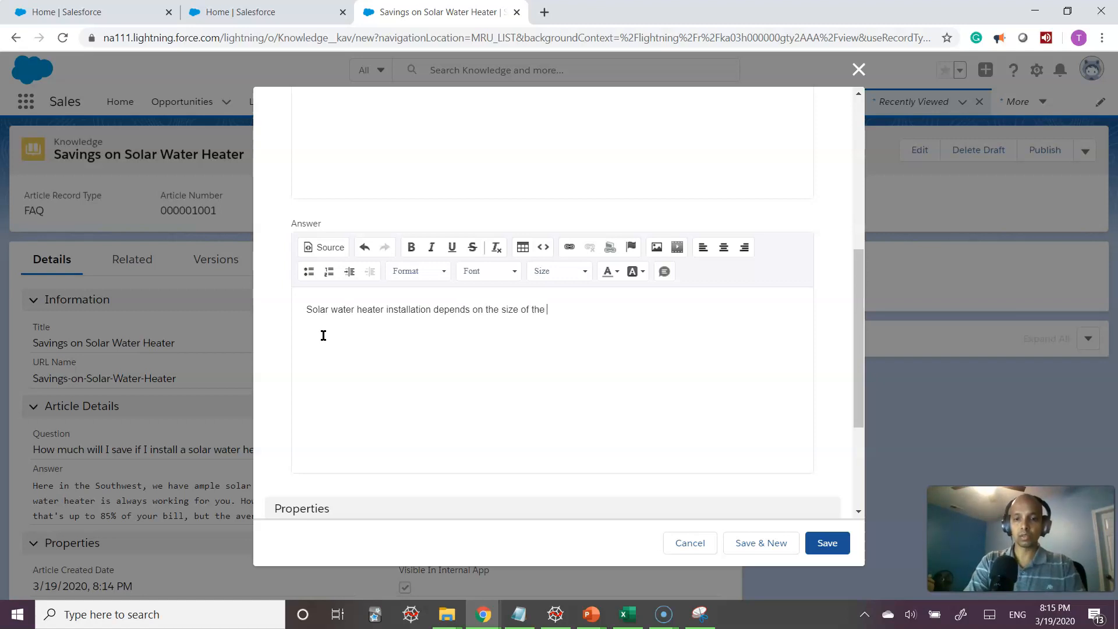
{"action": "type", "text": "hea"}
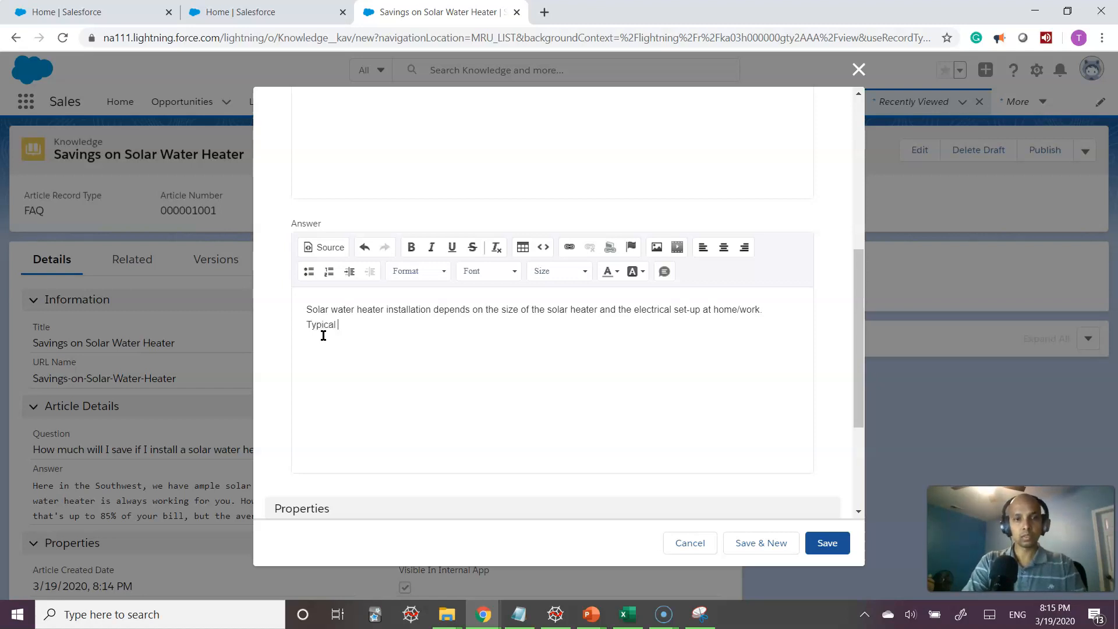
{"action": "type", "text": "ange is from $300 to $70"}
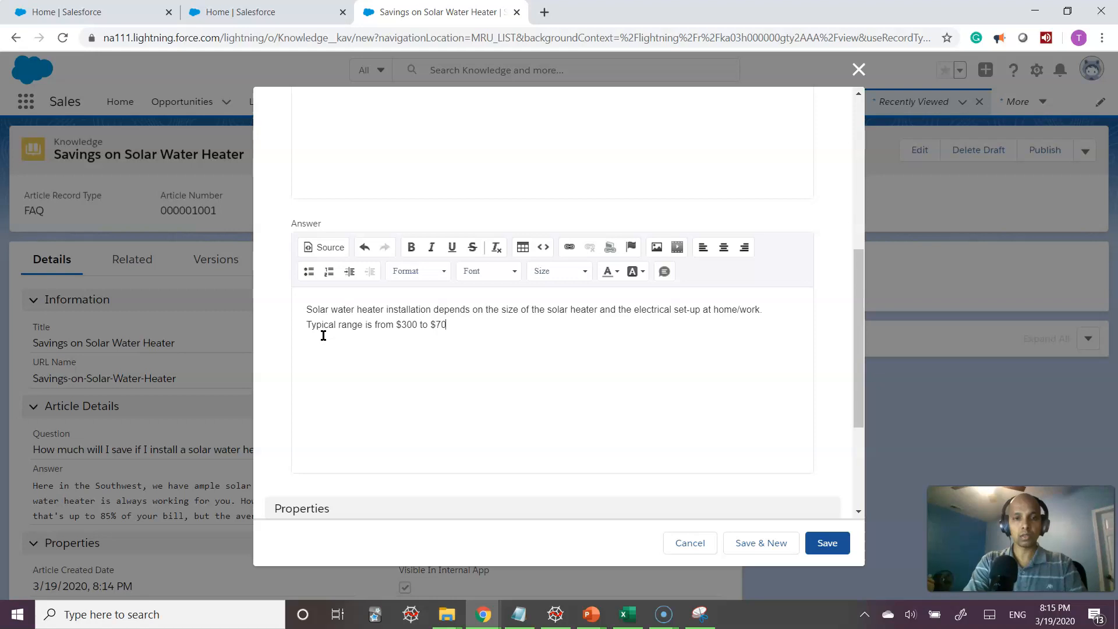
{"action": "type", "text": "."}
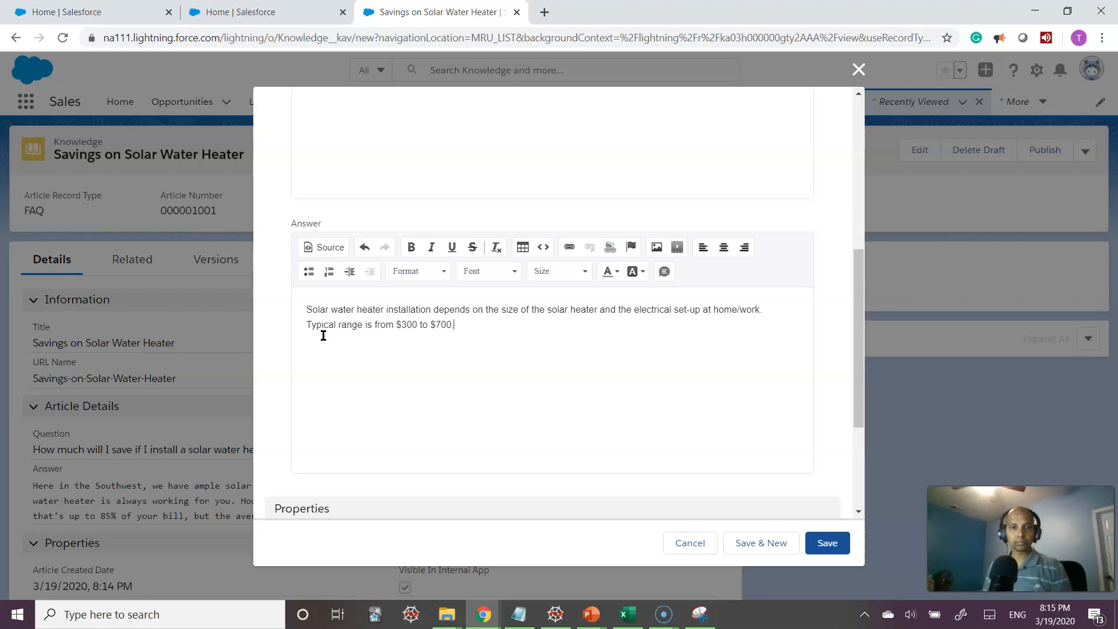
Make the installation article visible to customers, partners and the public knowledge base, and save it
{"action": "scroll", "coordinate": [751, 386], "scroll_direction": "down", "scroll_amount": 2}
{"action": "scroll", "coordinate": [752, 385], "scroll_direction": "down", "scroll_amount": 2}
{"action": "left_click", "coordinate": [571, 402]}
{"action": "left_click", "coordinate": [570, 440]}
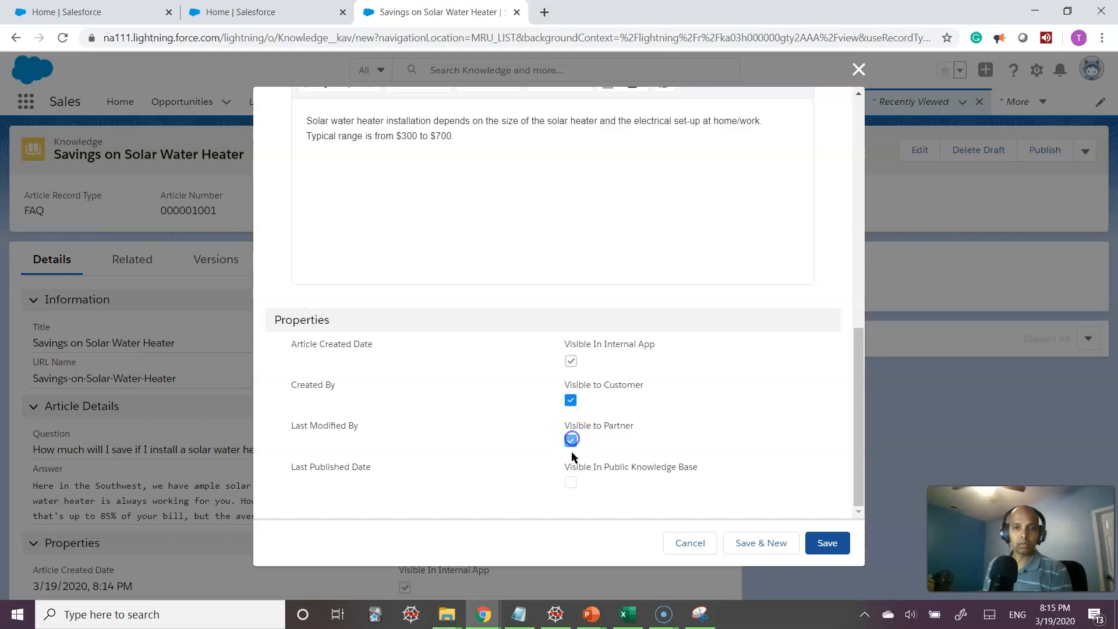
{"action": "left_click", "coordinate": [572, 481]}
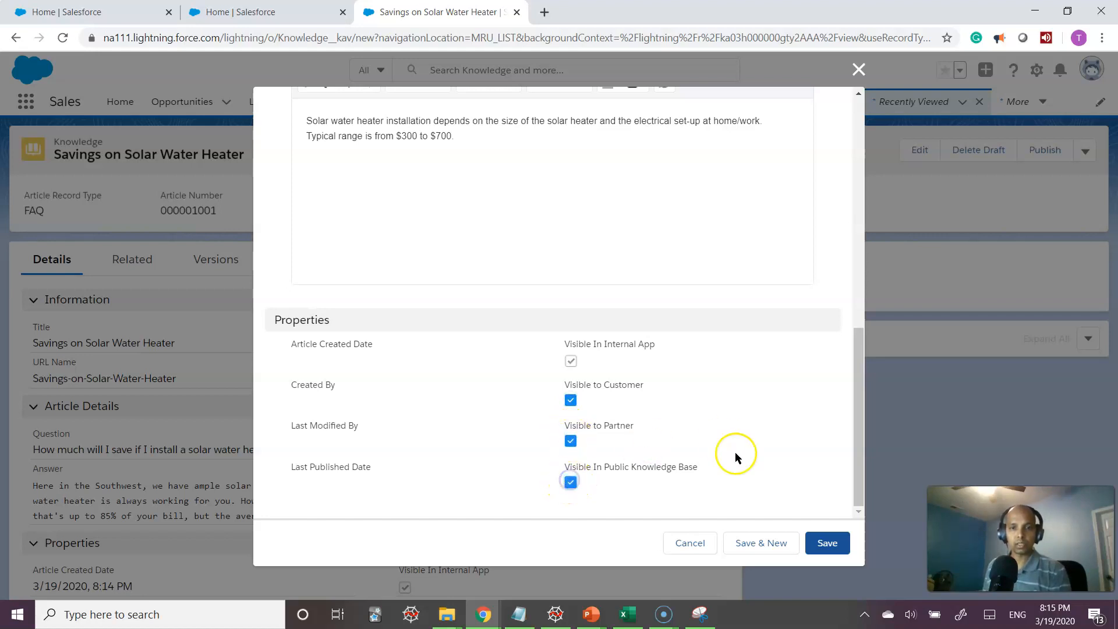
{"action": "left_click", "coordinate": [829, 544]}
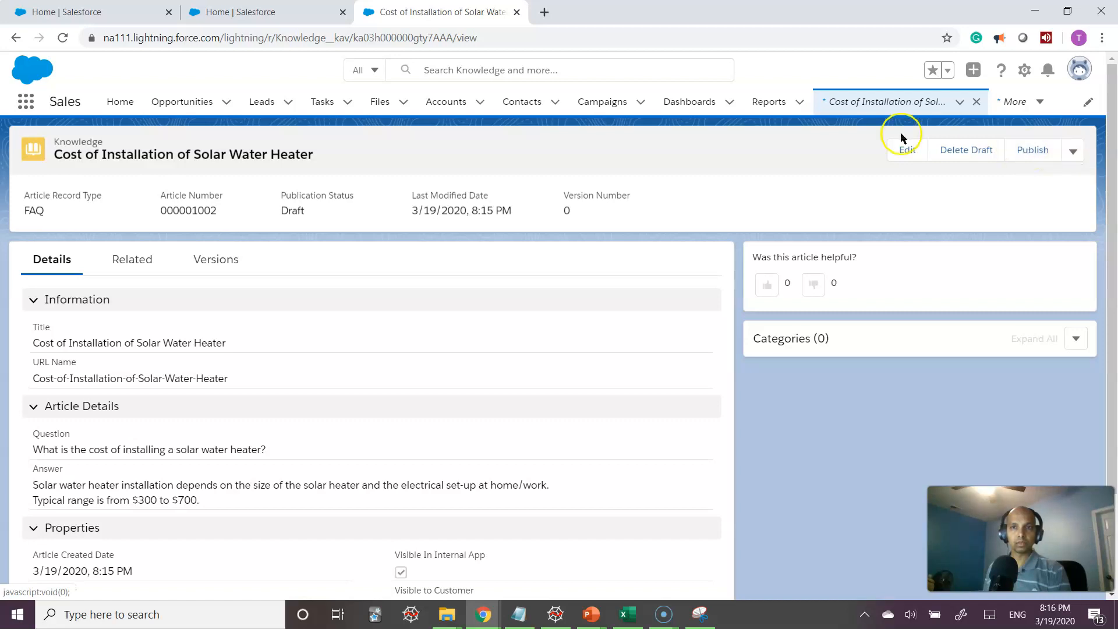
Publish the installation cost article, then open the Savings on Solar Water Heater draft
{"action": "left_click", "coordinate": [1031, 151]}
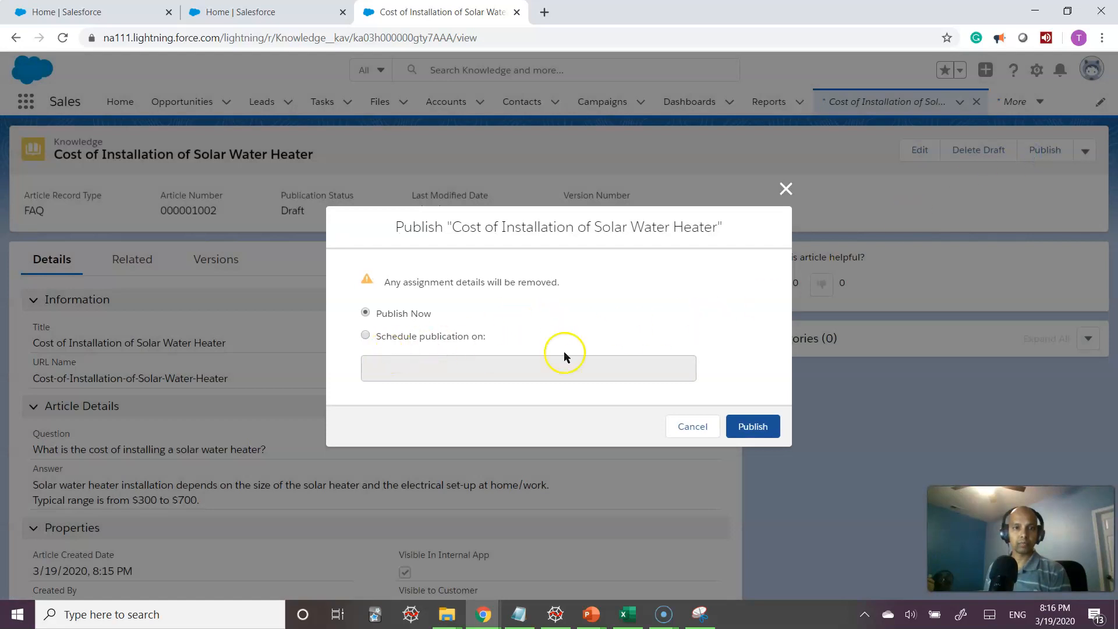
{"action": "left_click", "coordinate": [763, 431]}
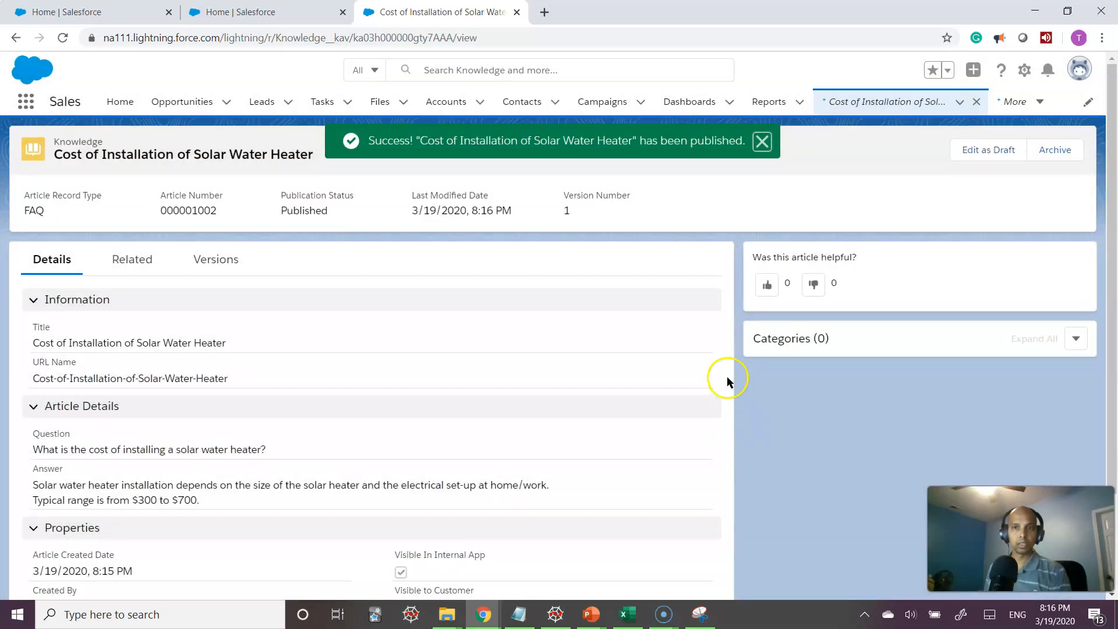
{"action": "left_click", "coordinate": [1019, 103]}
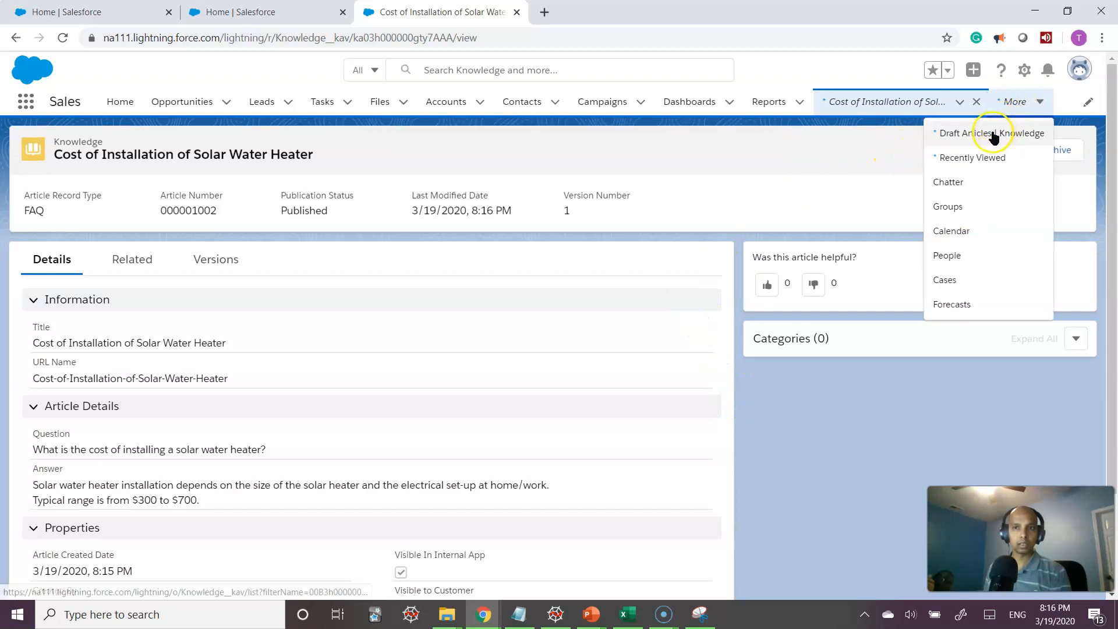
{"action": "left_click", "coordinate": [991, 133]}
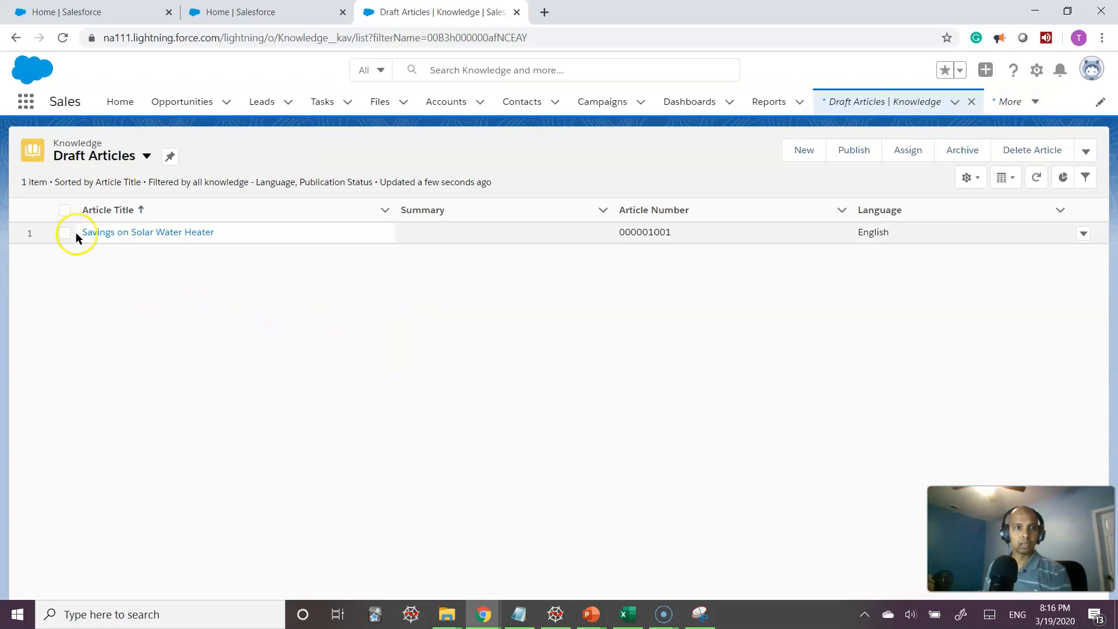
{"action": "left_click", "coordinate": [111, 233]}
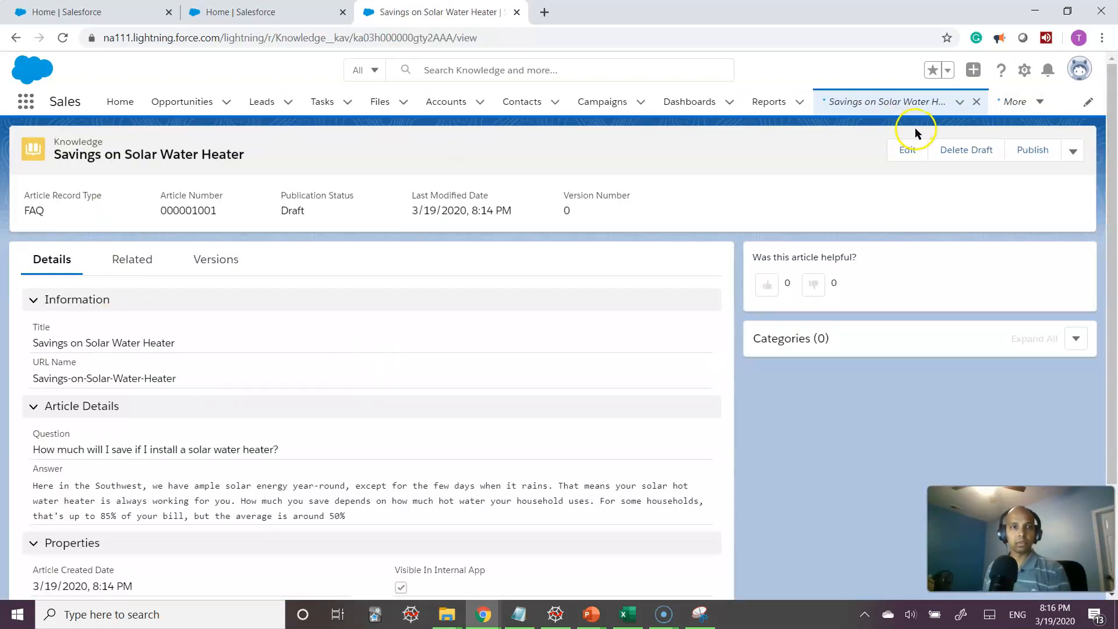
Publish the Savings article now instead of scheduling it for March 19
{"action": "left_click", "coordinate": [1032, 150]}
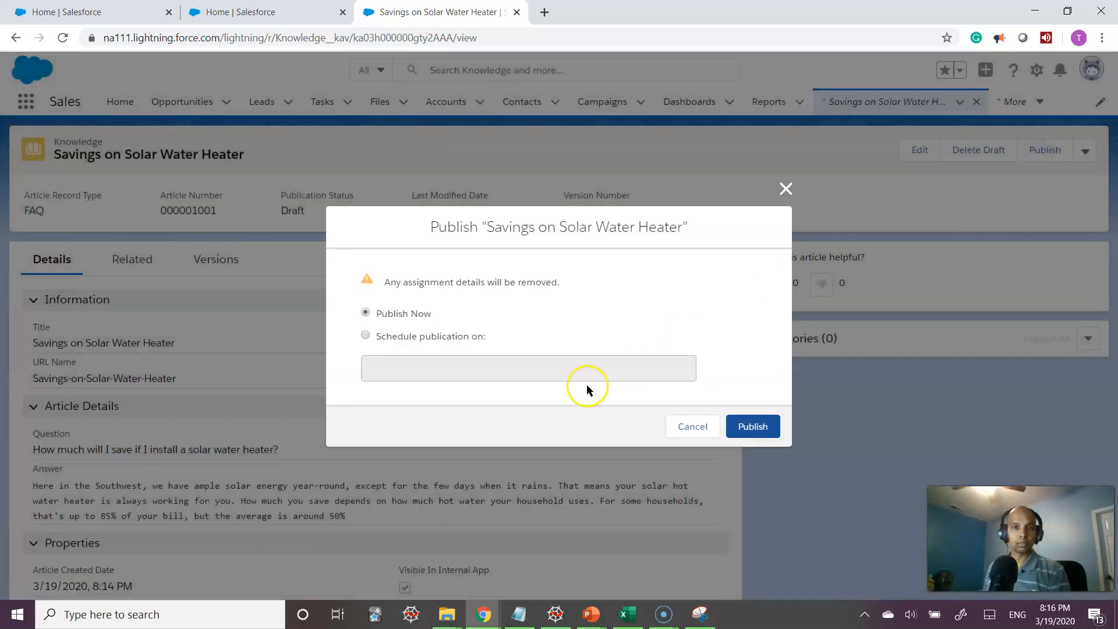
{"action": "left_click", "coordinate": [436, 338]}
{"action": "left_click", "coordinate": [430, 370]}
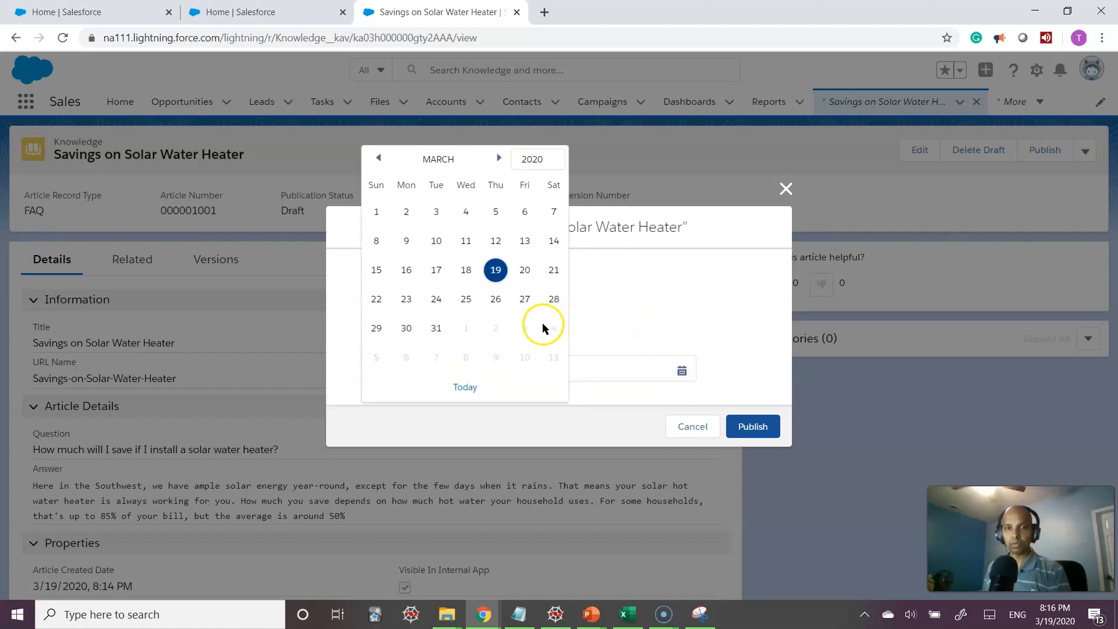
{"action": "left_click", "coordinate": [497, 271]}
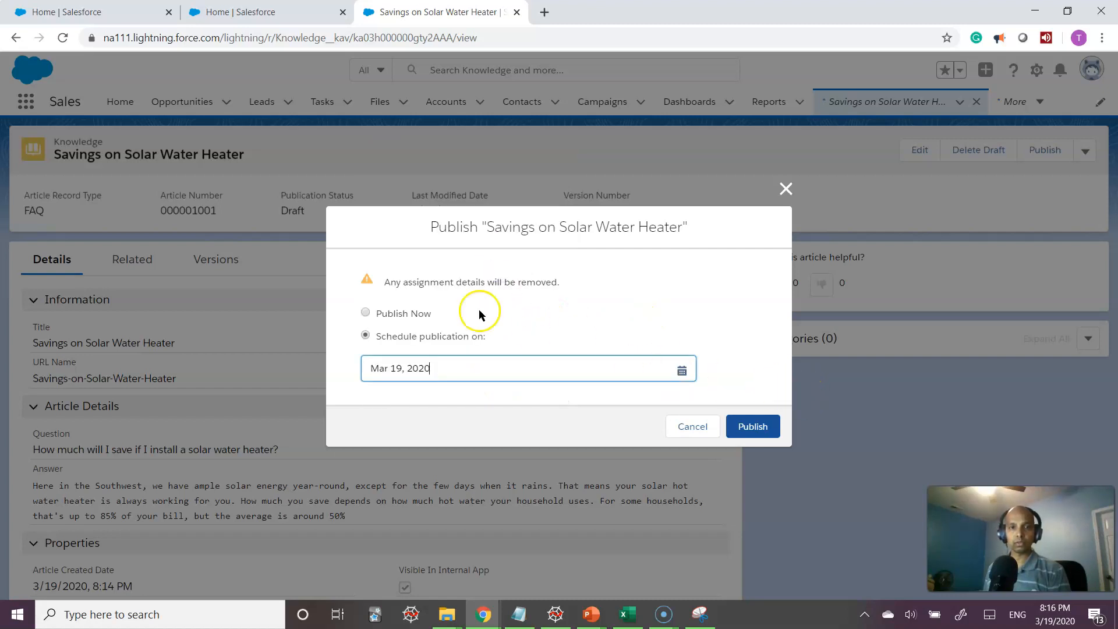
{"action": "left_click", "coordinate": [394, 315]}
{"action": "left_click", "coordinate": [753, 426]}
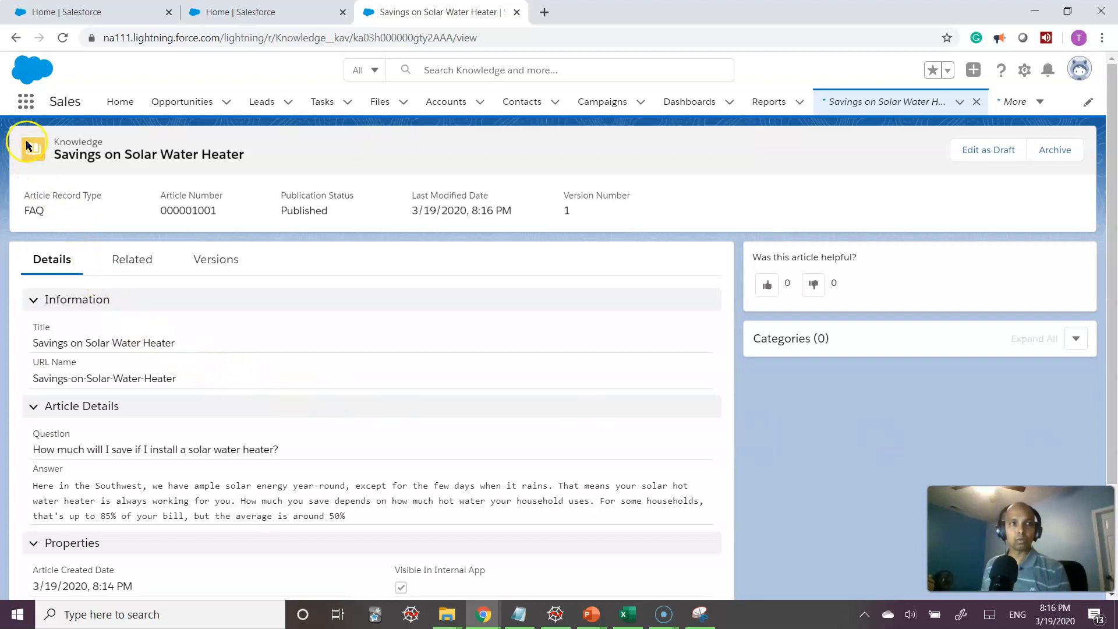
Switch to the Service Console app and start a new case from the Cases list
{"action": "left_click", "coordinate": [23, 106]}
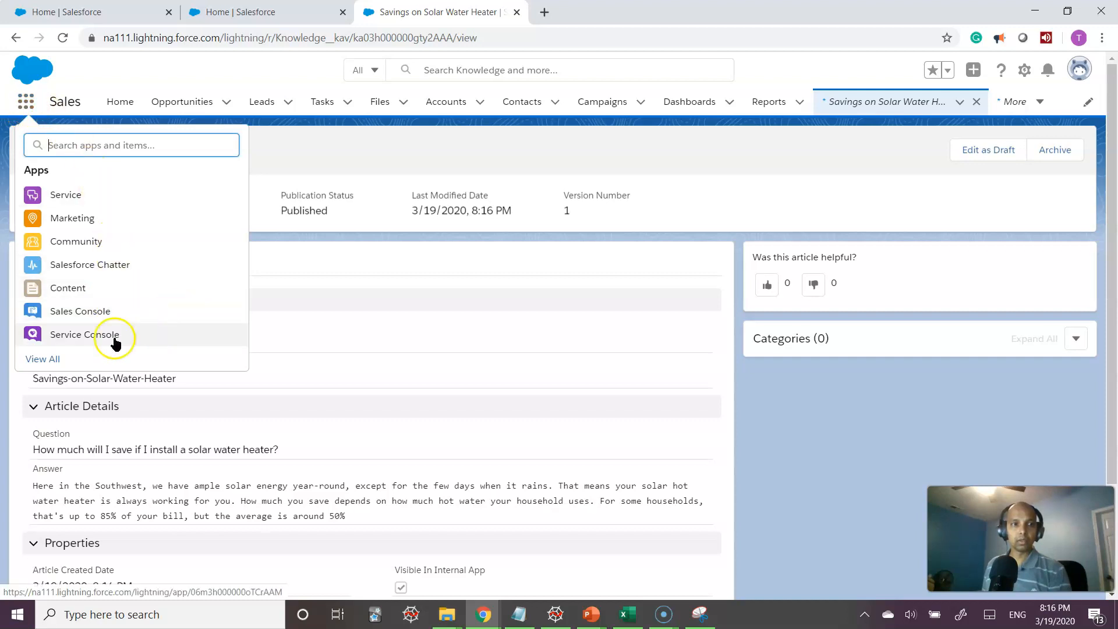
{"action": "left_click", "coordinate": [81, 336]}
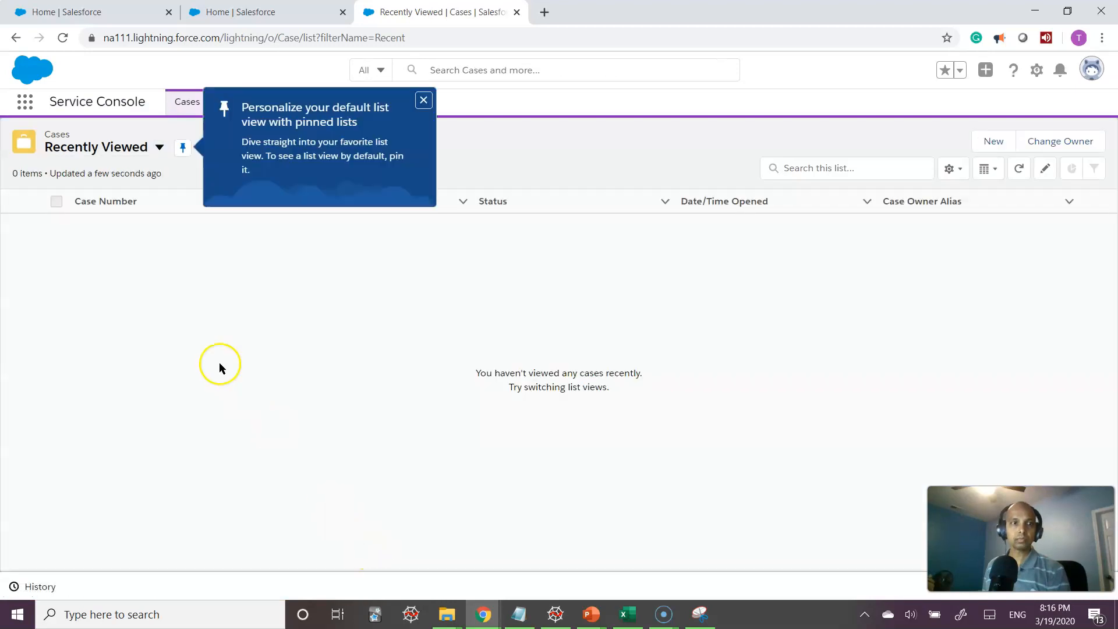
{"action": "left_click", "coordinate": [993, 142]}
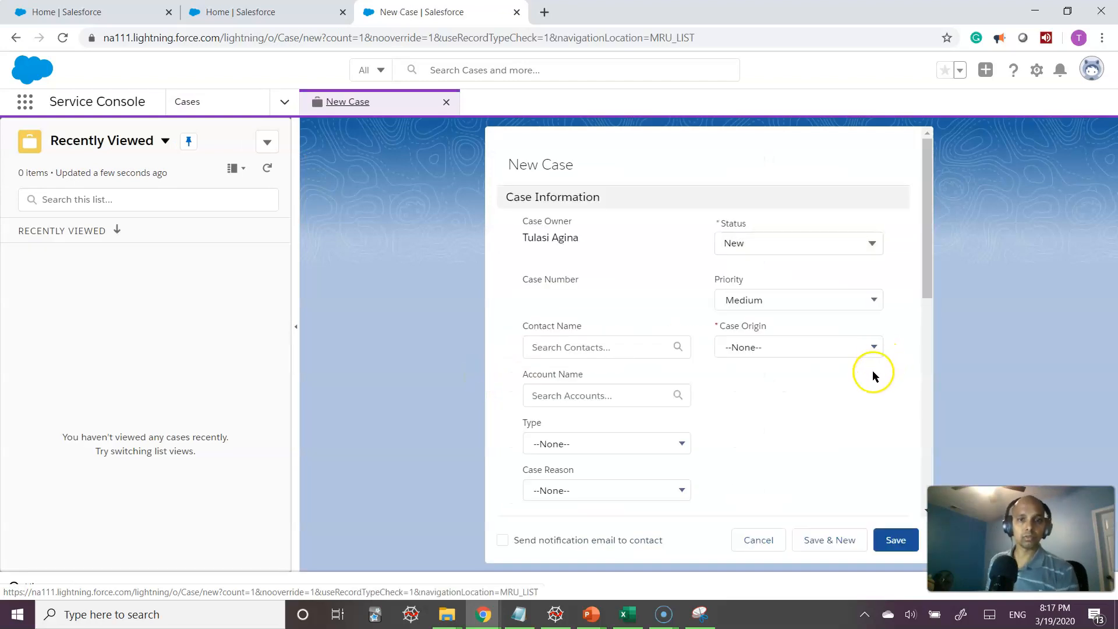
{"action": "left_click", "coordinate": [666, 347]}
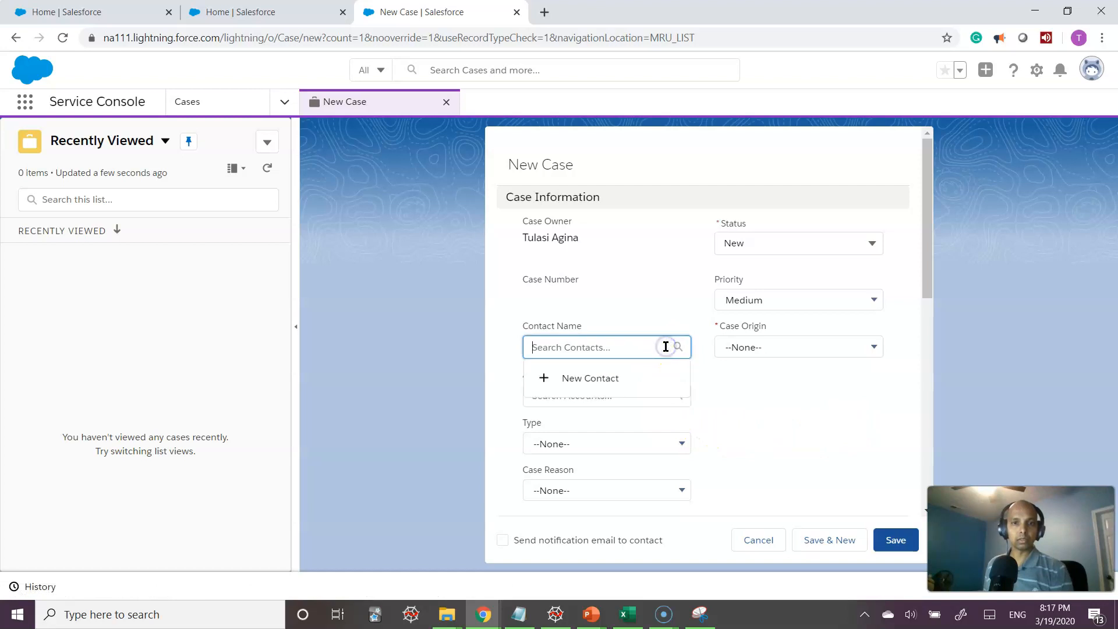
Start a new contact for the case, entering the contact's phone number, first and last name
{"action": "left_click", "coordinate": [576, 381]}
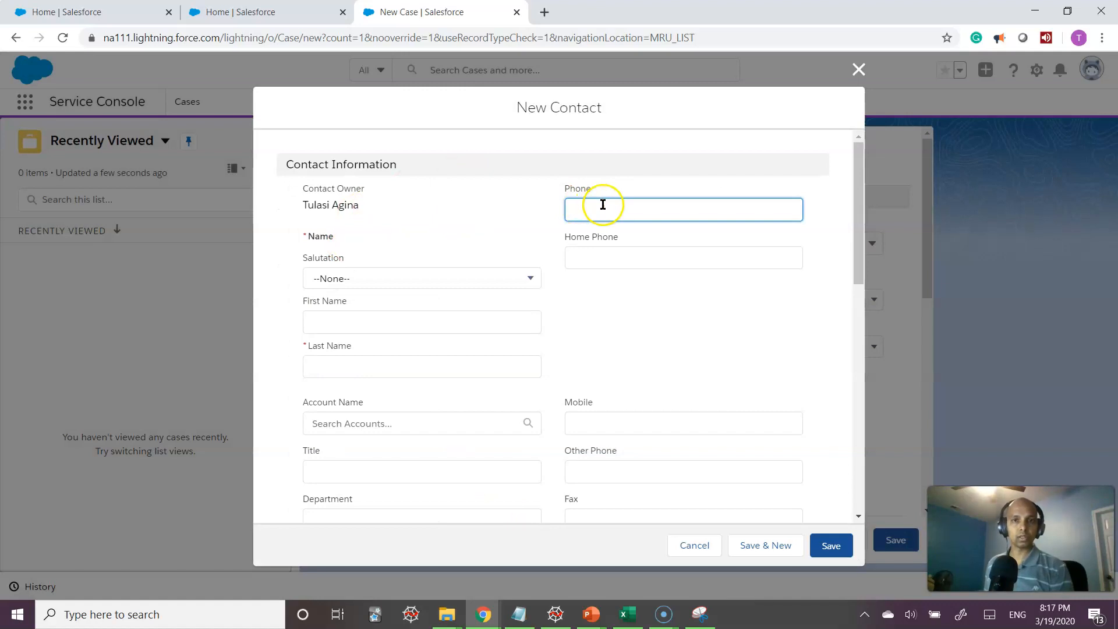
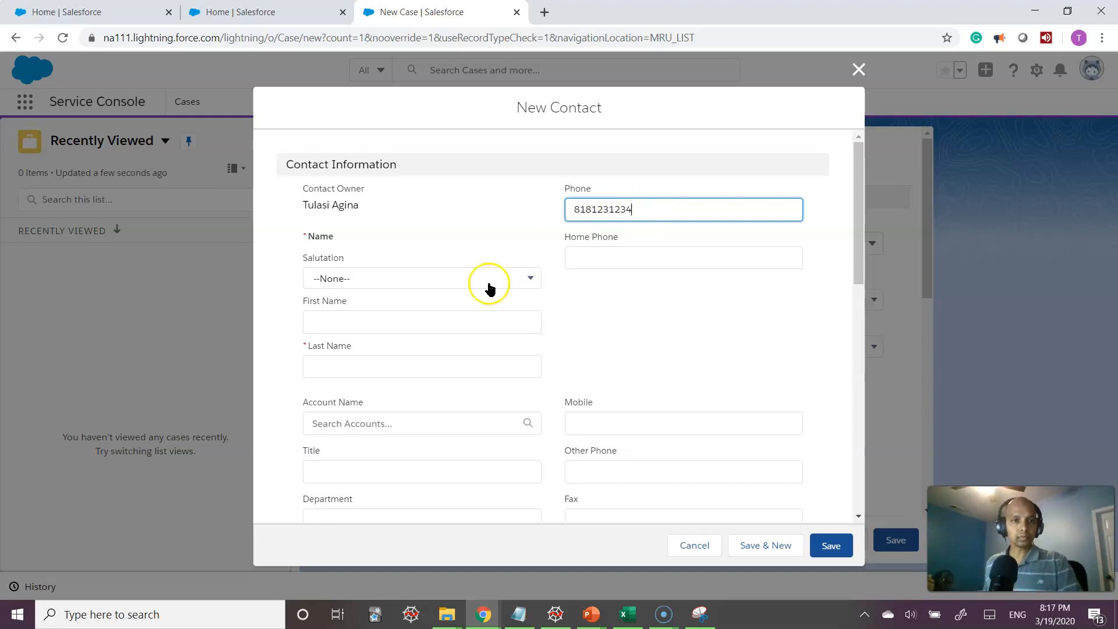
{"action": "left_click", "coordinate": [379, 315]}
{"action": "type", "text": "JOhn"}
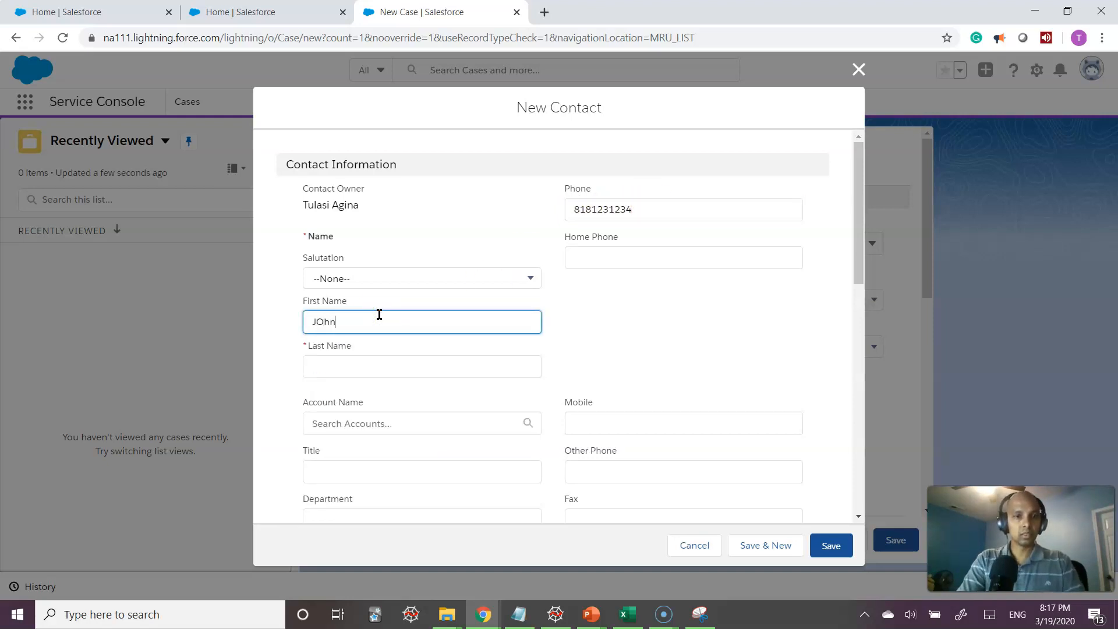
{"action": "type", "text": "hn"}
{"action": "key", "text": "Tab"}
{"action": "type", "text": "Sm"}
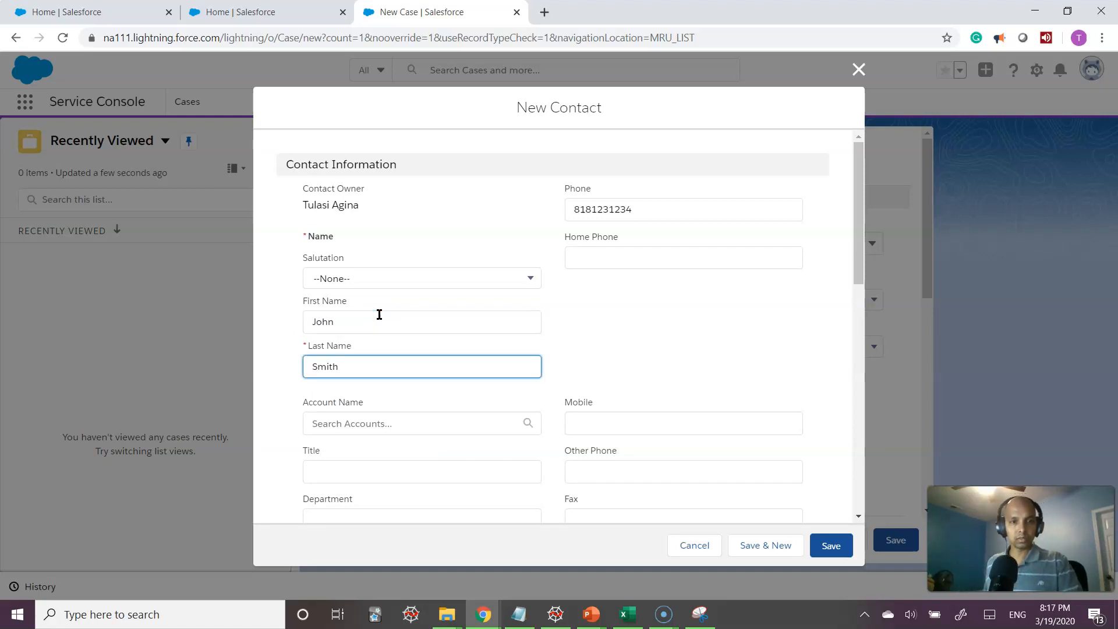
Fill in the contact's e-mail address and save the new contact
{"action": "scroll", "coordinate": [474, 326], "scroll_direction": "down", "scroll_amount": 10}
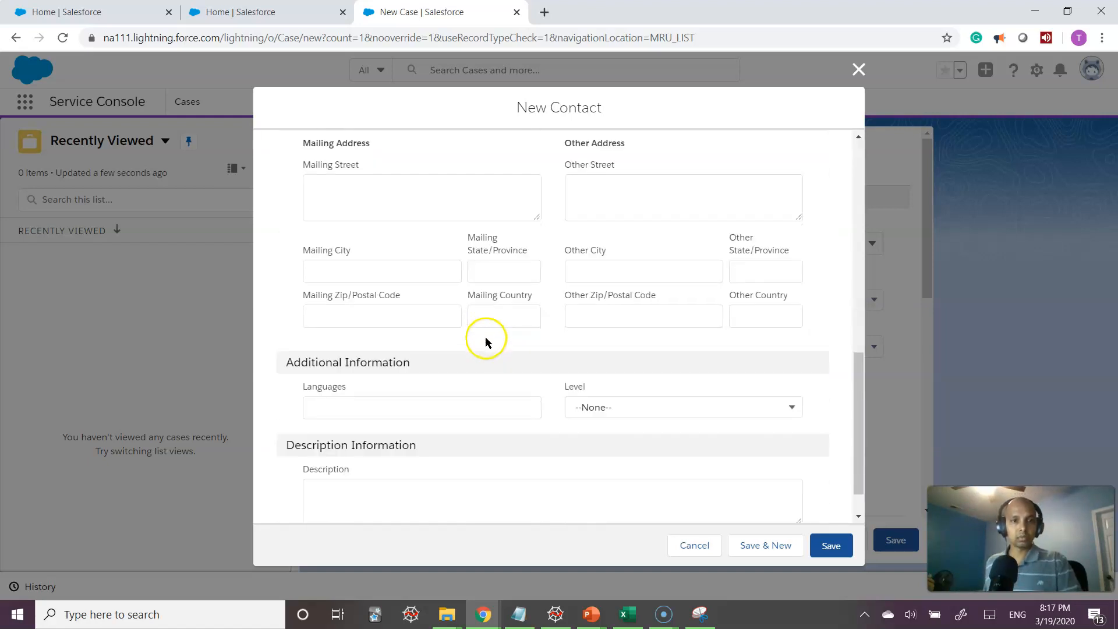
{"action": "scroll", "coordinate": [670, 430], "scroll_direction": "down", "scroll_amount": 1}
{"action": "scroll", "coordinate": [694, 431], "scroll_direction": "up", "scroll_amount": 5}
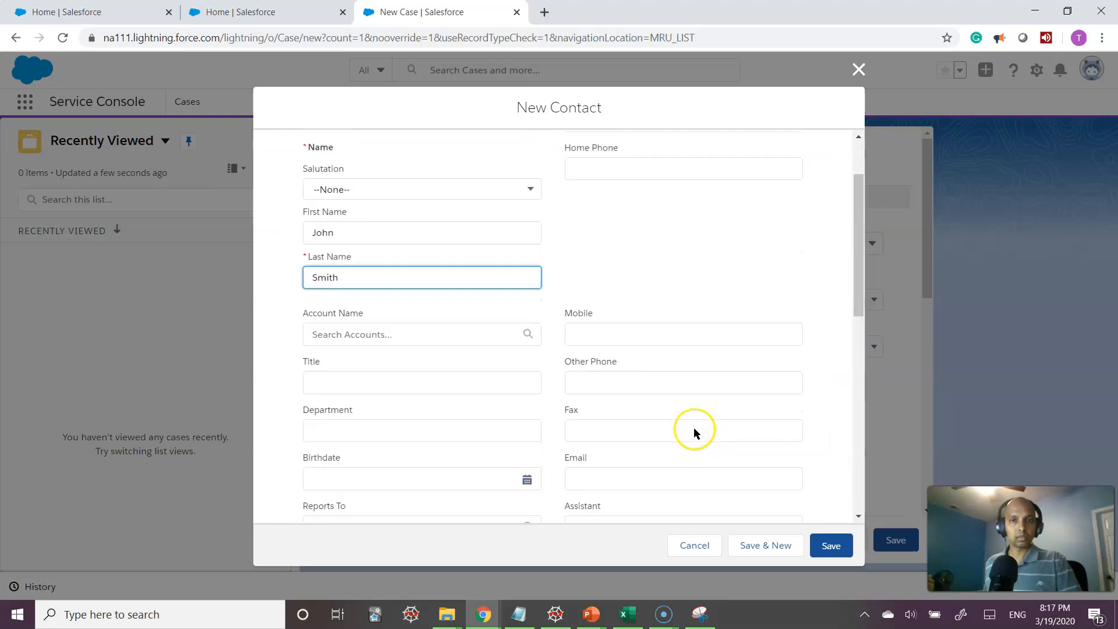
{"action": "scroll", "coordinate": [694, 429], "scroll_direction": "down", "scroll_amount": 3}
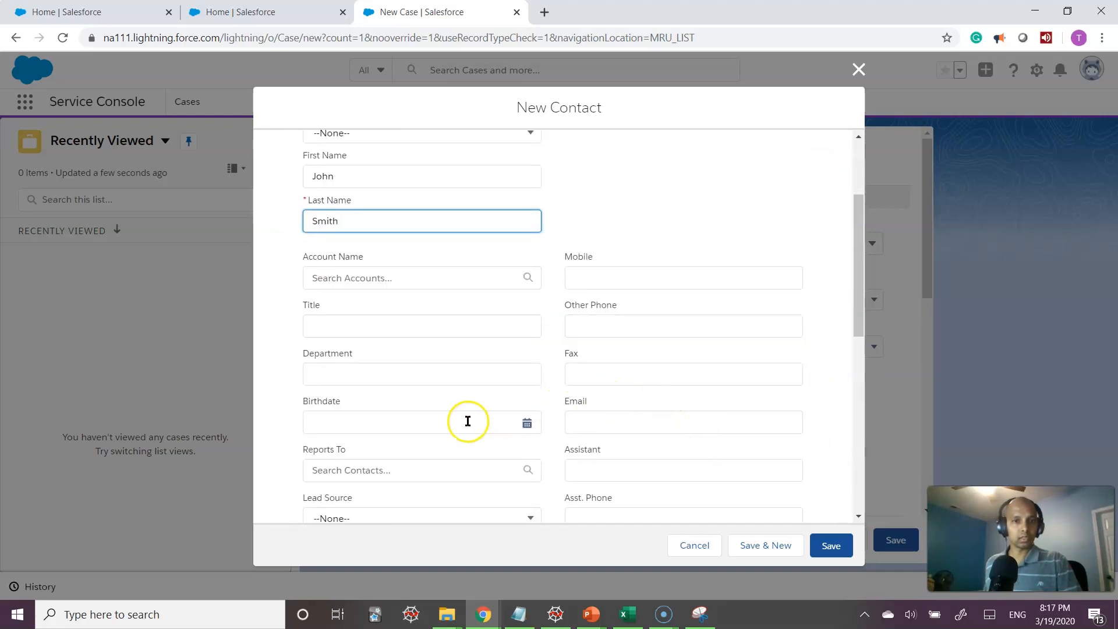
{"action": "left_click", "coordinate": [623, 420]}
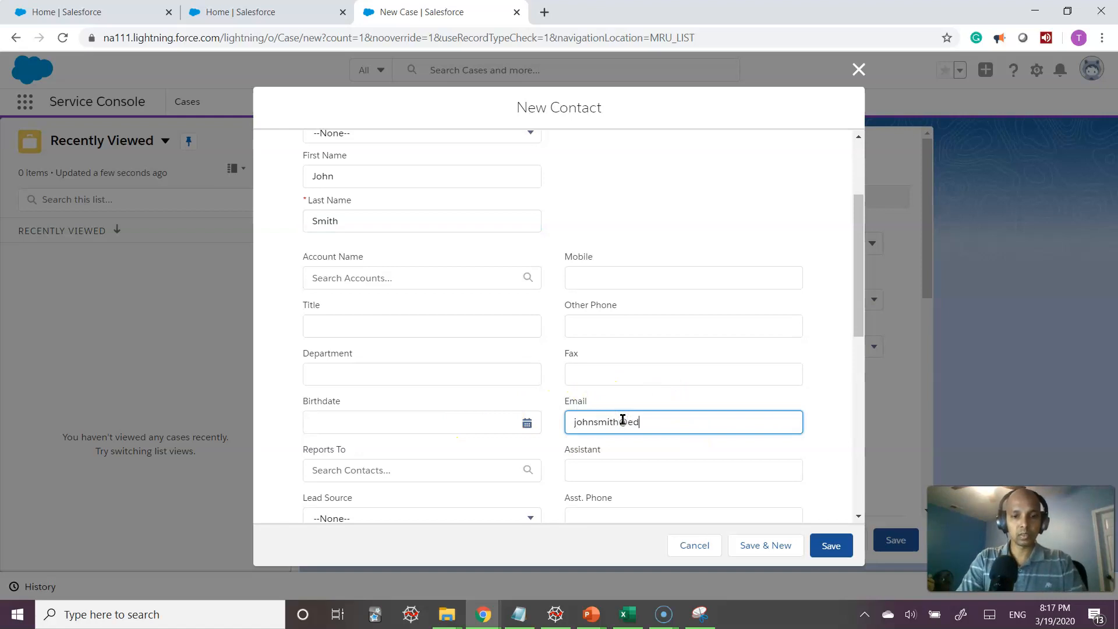
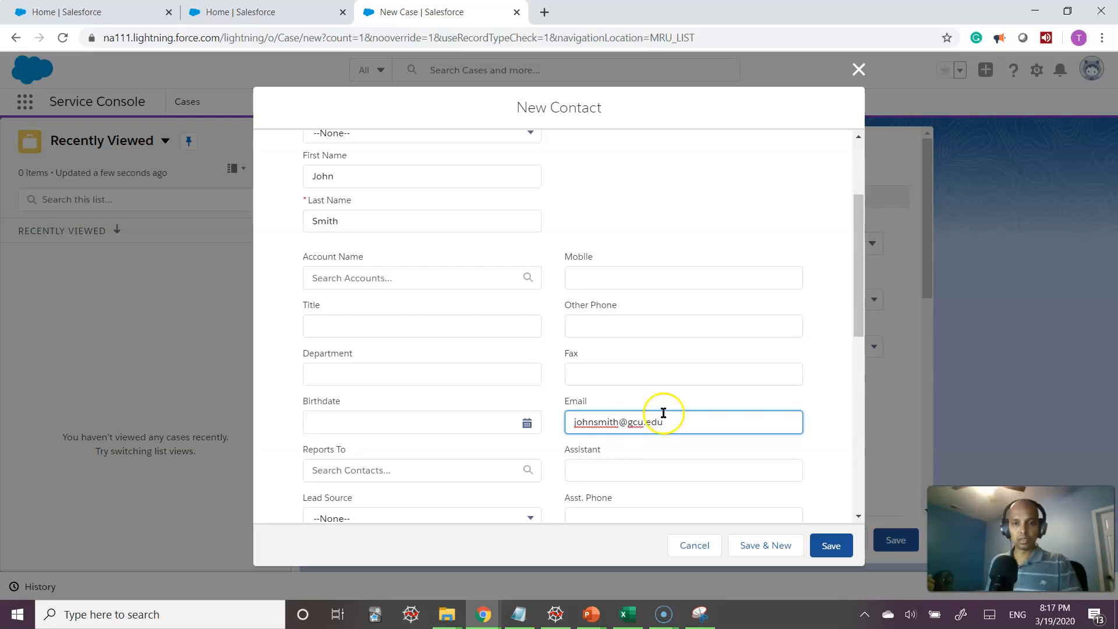
{"action": "scroll", "coordinate": [844, 392], "scroll_direction": "down", "scroll_amount": 1}
{"action": "scroll", "coordinate": [845, 390], "scroll_direction": "down", "scroll_amount": 2}
{"action": "left_click", "coordinate": [829, 546]}
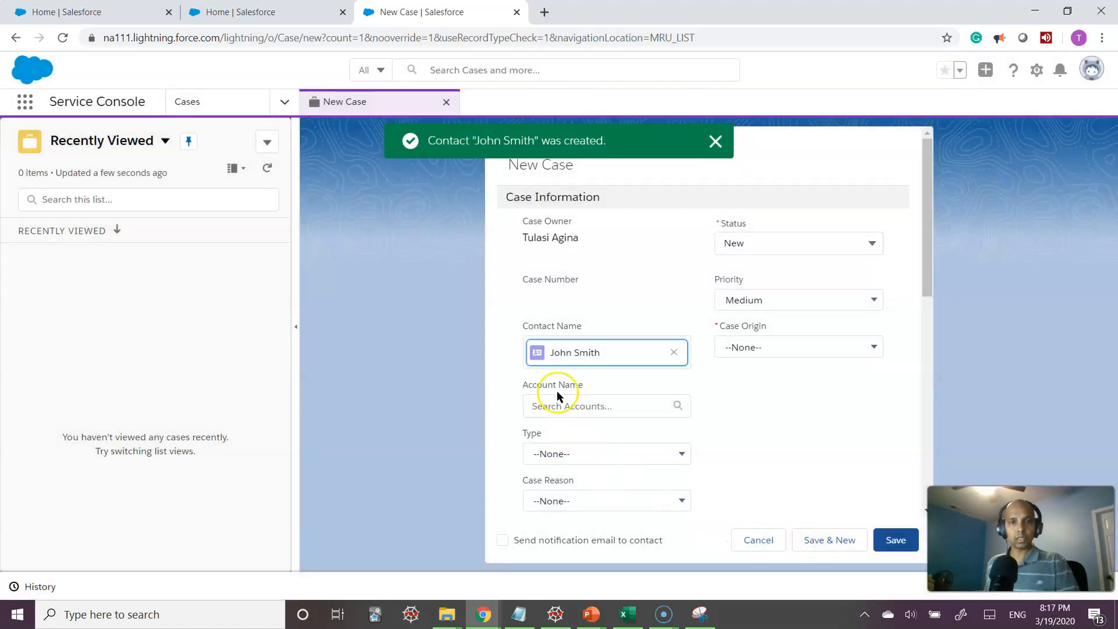
Enter the case subject 'Savings on solar water heater', correcting the misspelt 'water'
{"action": "scroll", "coordinate": [773, 434], "scroll_direction": "down", "scroll_amount": 4}
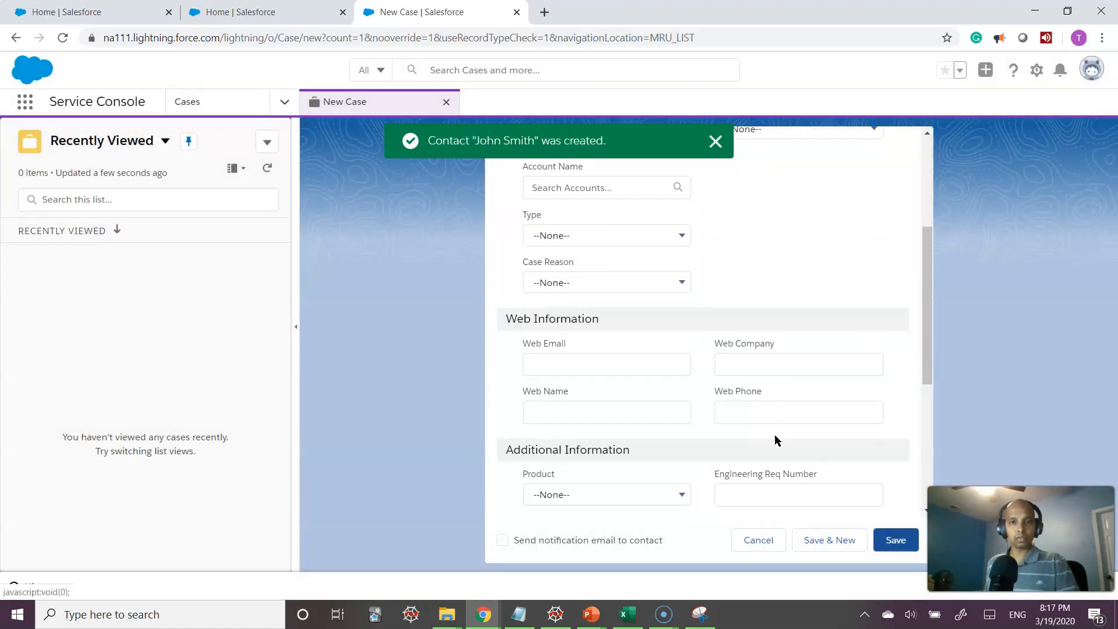
{"action": "scroll", "coordinate": [777, 437], "scroll_direction": "down", "scroll_amount": 3}
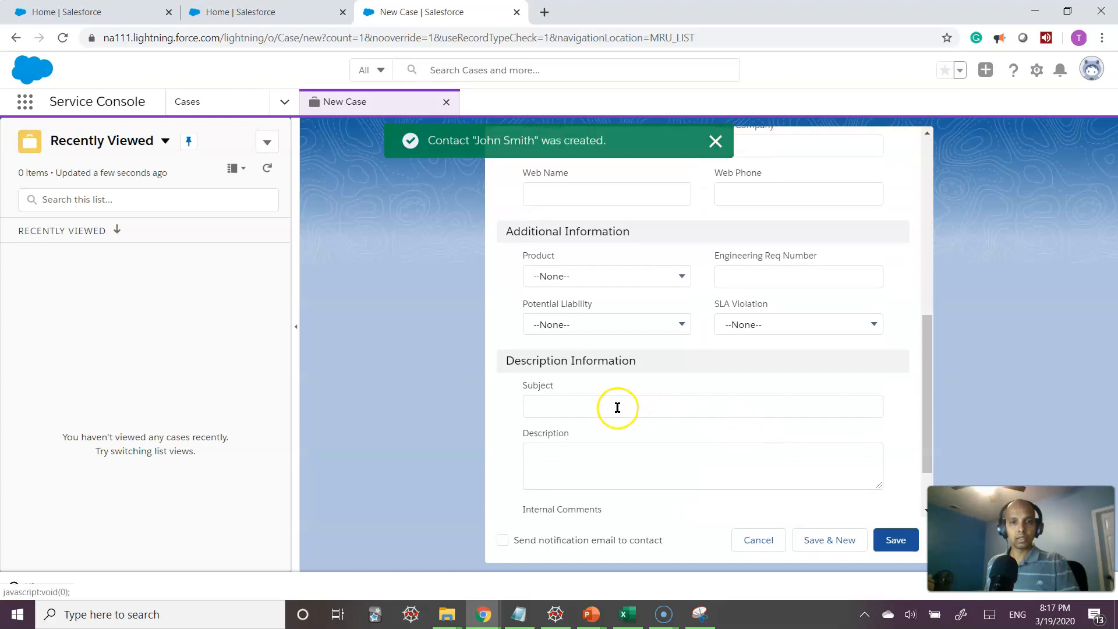
{"action": "left_click", "coordinate": [612, 407]}
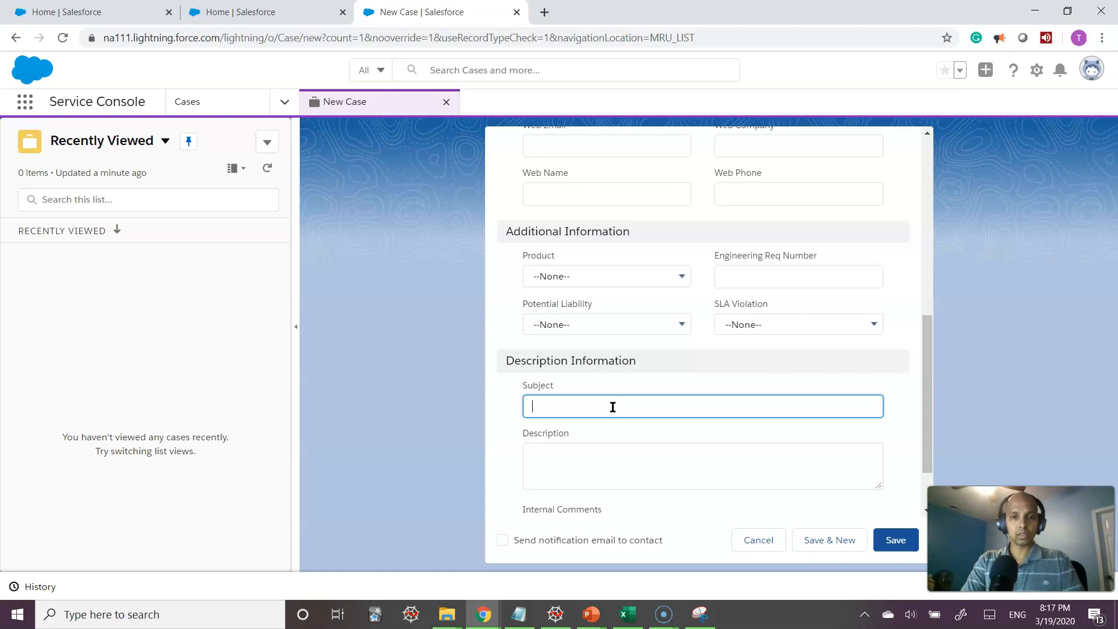
{"action": "type", "text": "ings"}
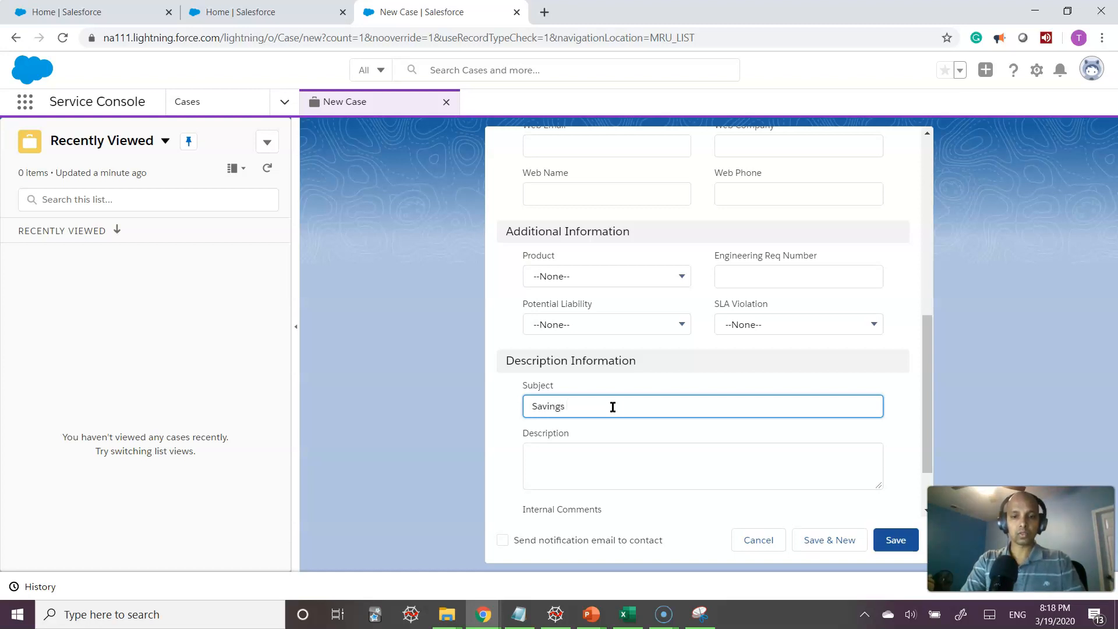
{"action": "type", "text": " on solar wanter heater"}
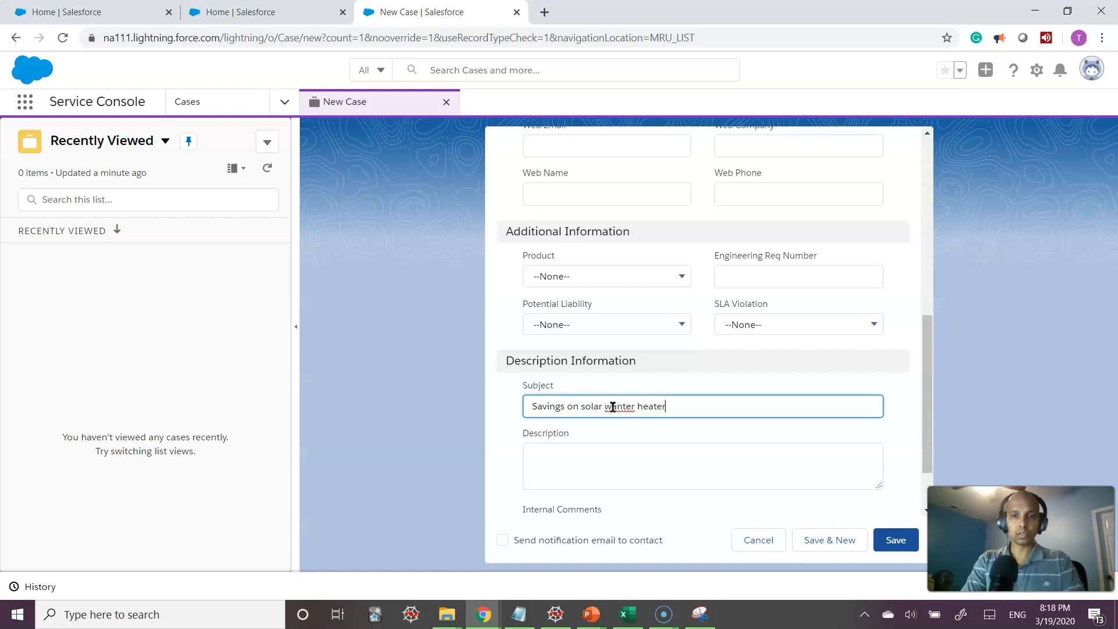
{"action": "double_click", "coordinate": [612, 406]}
{"action": "type", "text": "water"}
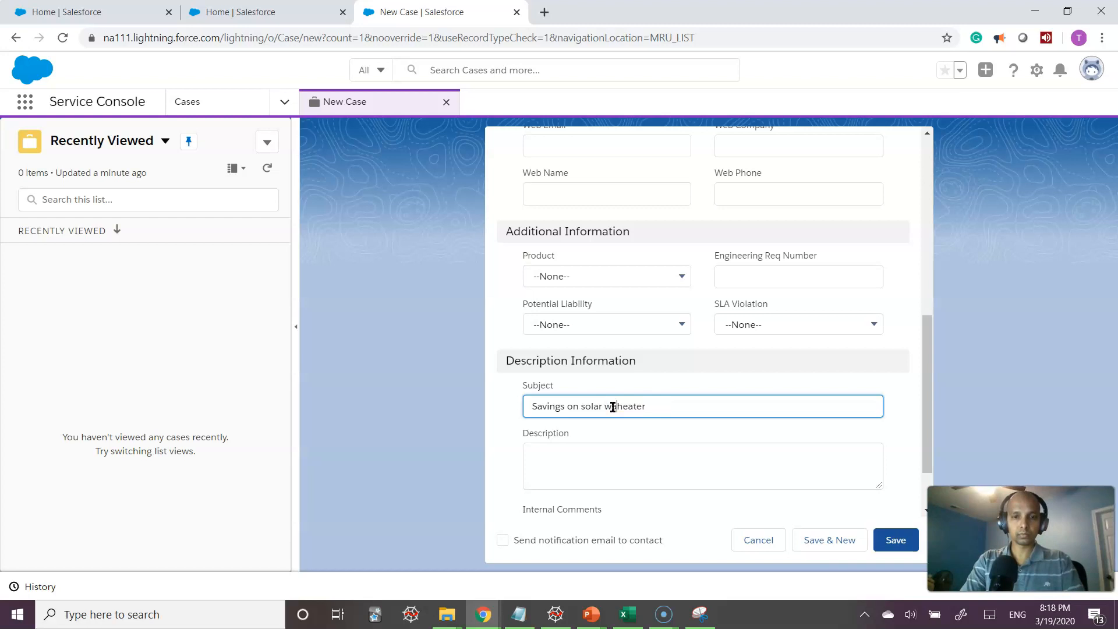
Add the description 'Interested in solar water heater' and try saving the case
{"action": "key", "text": "Tab"}
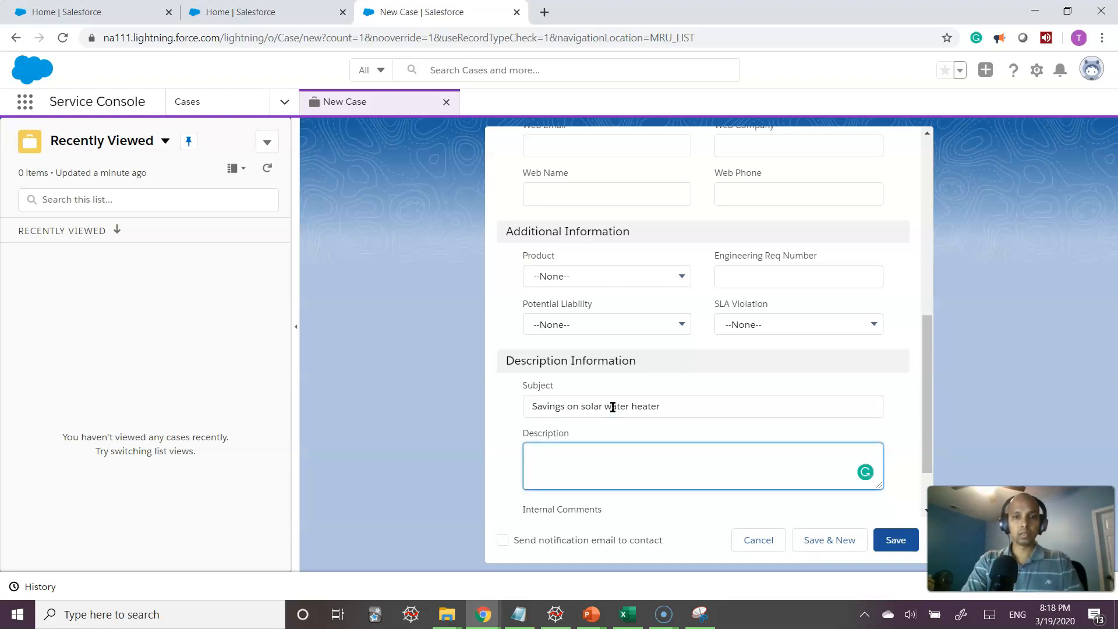
{"action": "type", "text": "Interested in solar water heater"}
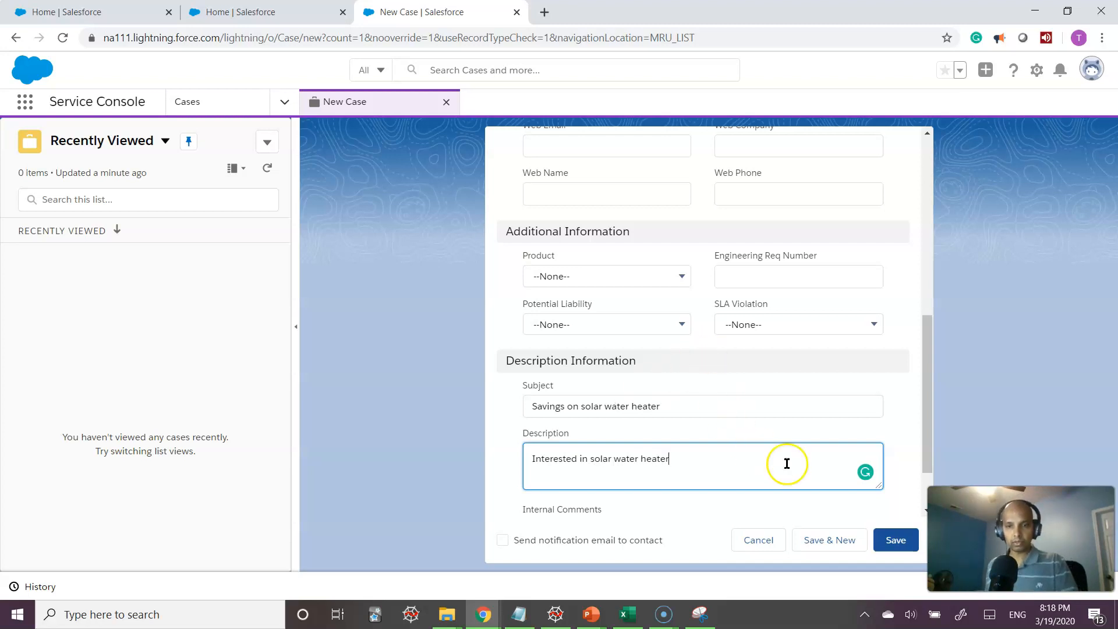
{"action": "scroll", "coordinate": [786, 462], "scroll_direction": "down", "scroll_amount": 2}
{"action": "left_click", "coordinate": [897, 539]}
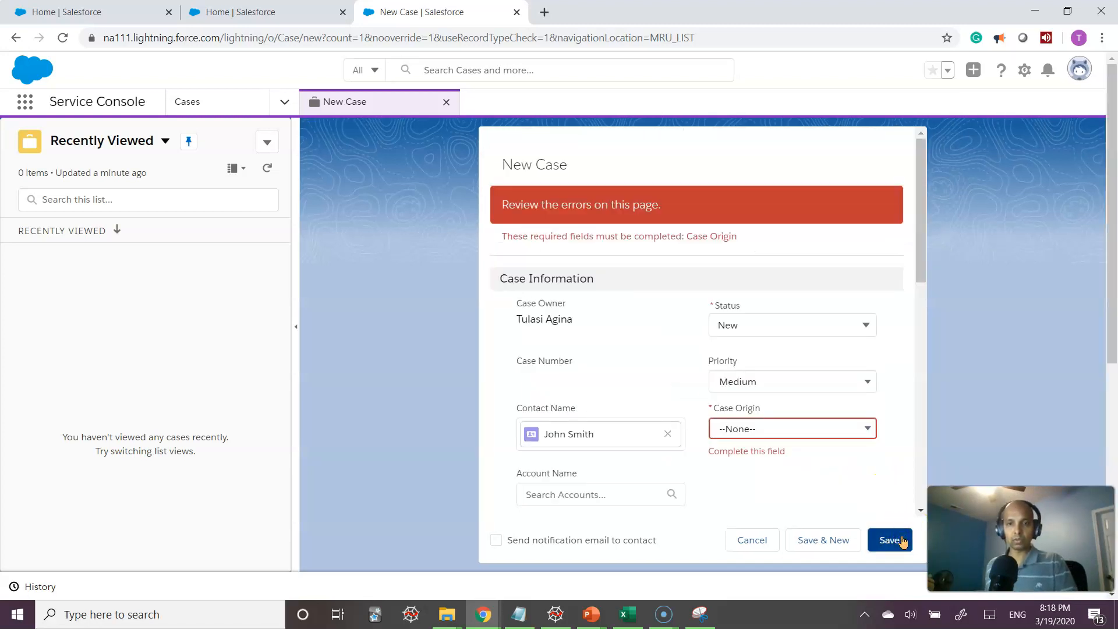
Set Case Origin to Phone and save, creating case 00001026
{"action": "left_click", "coordinate": [777, 430]}
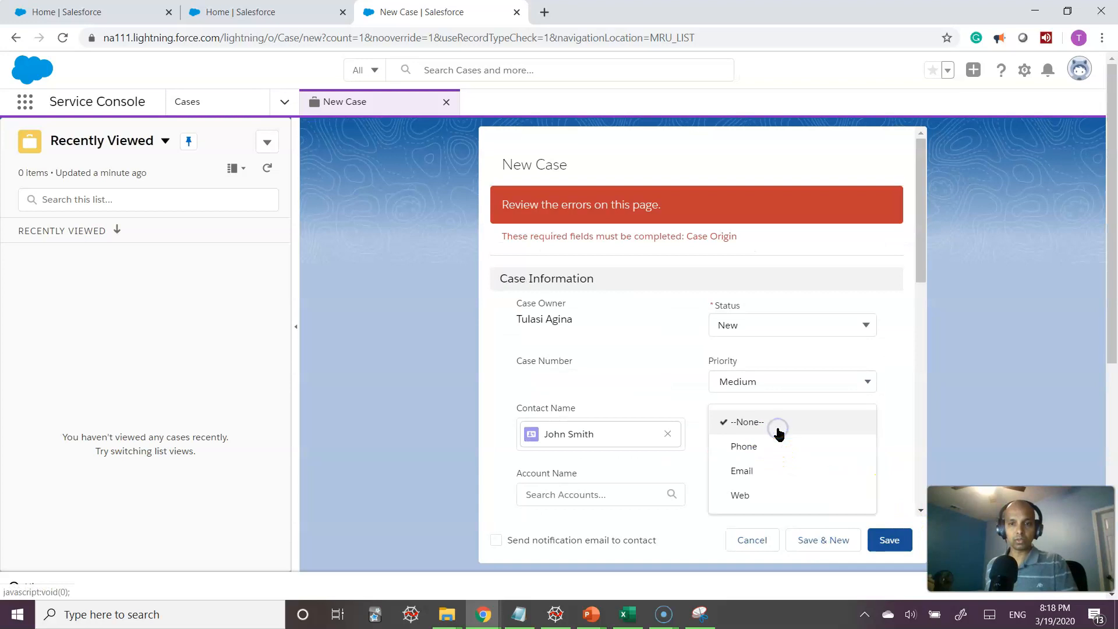
{"action": "left_click", "coordinate": [744, 448]}
{"action": "left_click", "coordinate": [882, 541]}
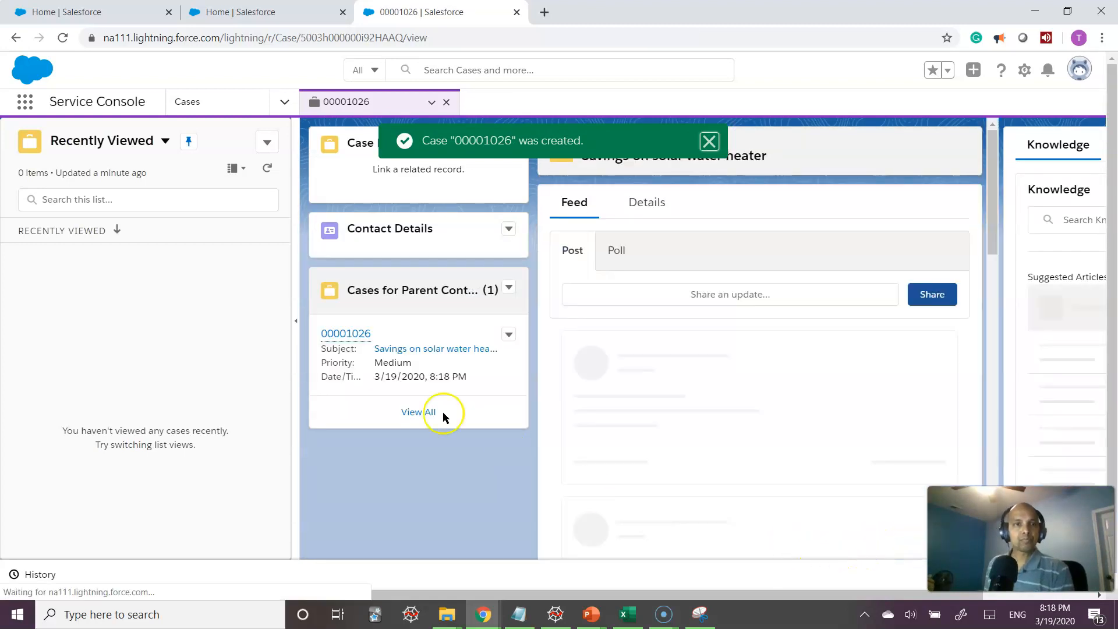
Expand case 00001026 to fill the console and attach the suggested Savings on Solar Water Heater article
{"action": "left_click", "coordinate": [298, 320]}
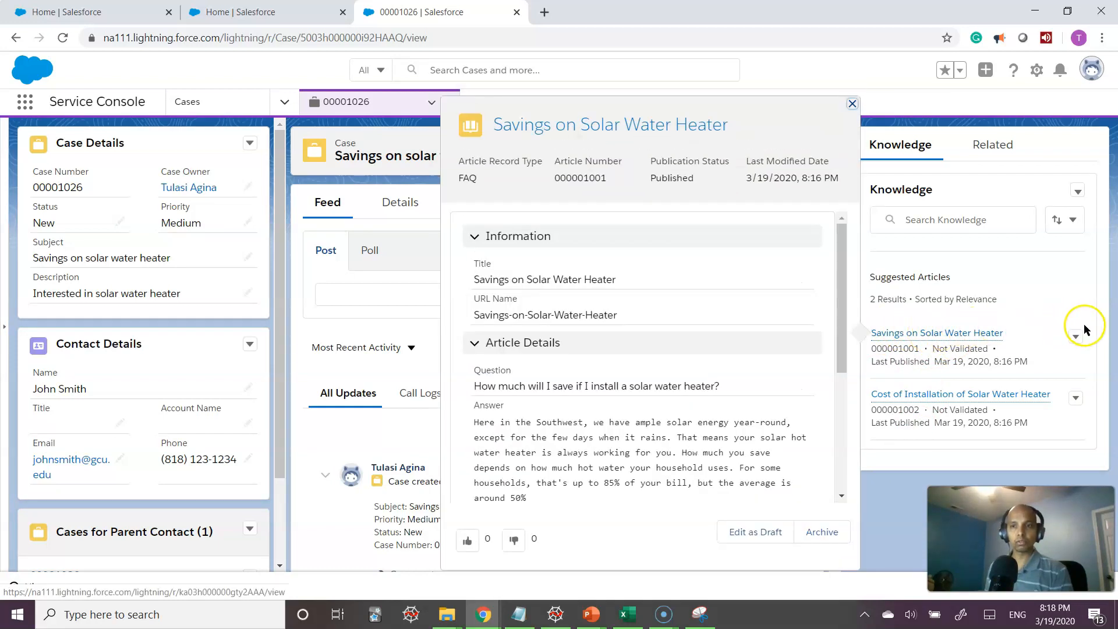
{"action": "mouse_move", "coordinate": [964, 333]}
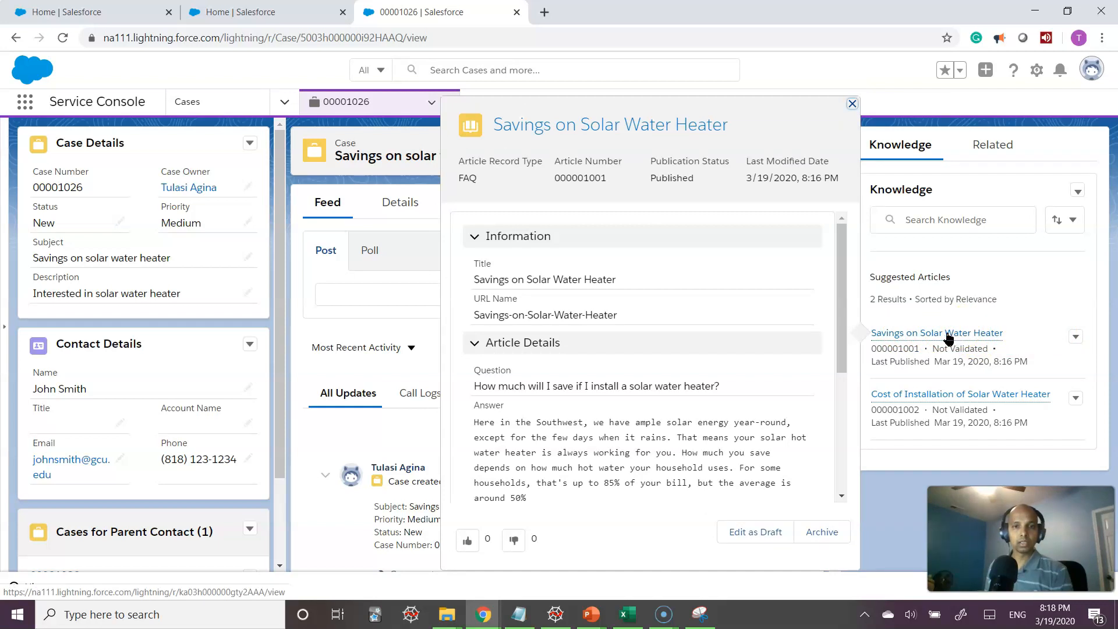
{"action": "left_click_drag", "start_coordinate": [840, 324], "coordinate": [818, 421]}
{"action": "scroll", "coordinate": [818, 421], "scroll_direction": "down", "scroll_amount": 1}
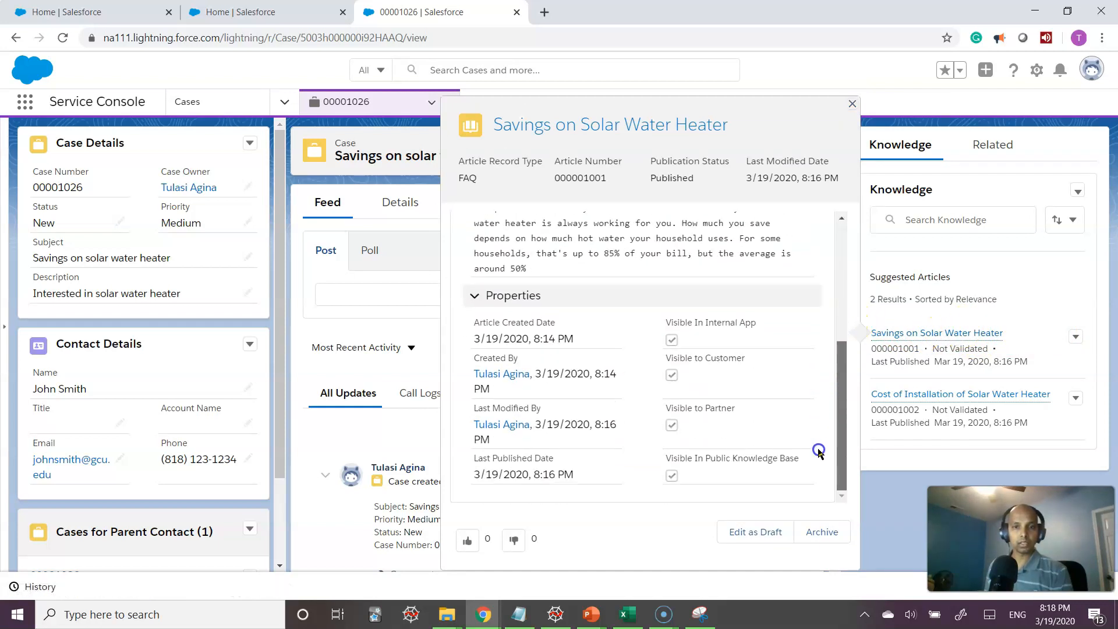
{"action": "left_click", "coordinate": [1076, 339]}
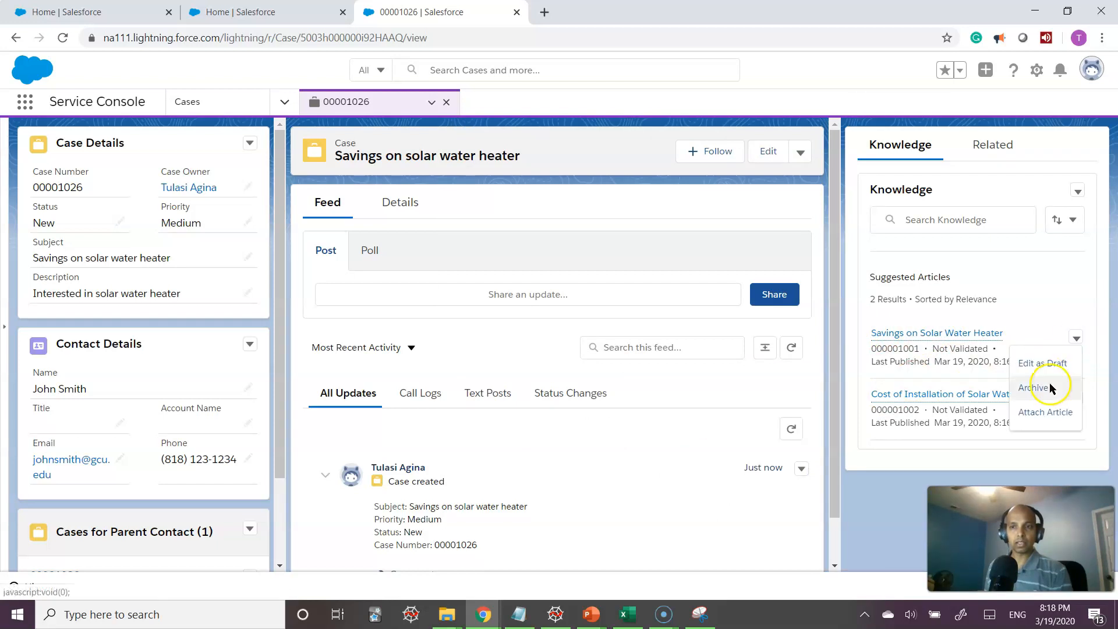
{"action": "left_click", "coordinate": [1034, 415]}
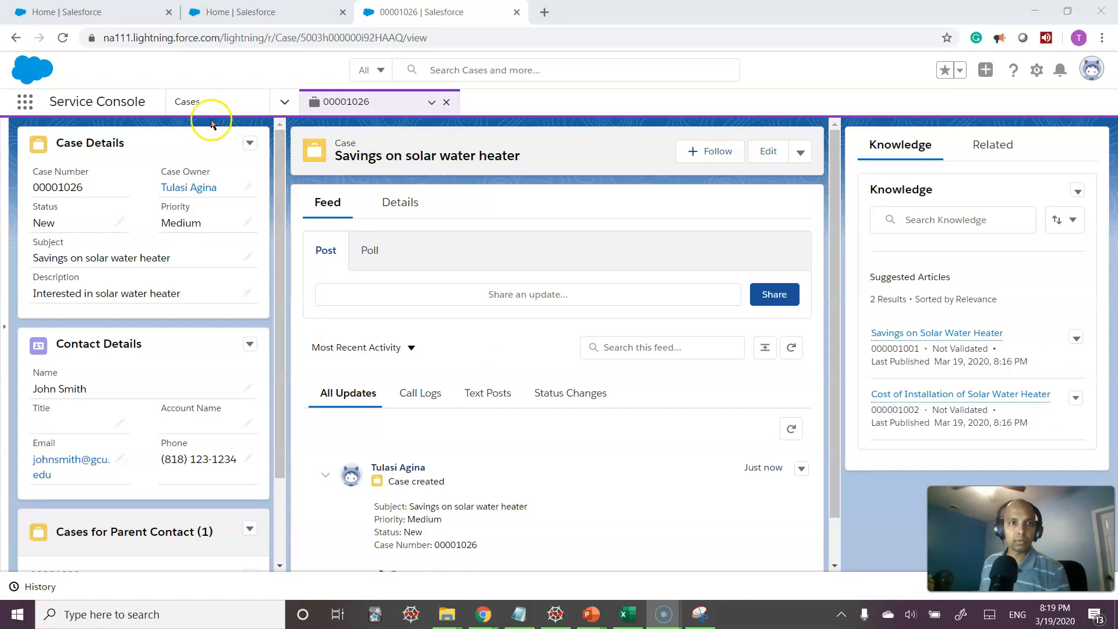
Start a new case from the Cases list with Case Origin set to Email
{"action": "left_click", "coordinate": [196, 108]}
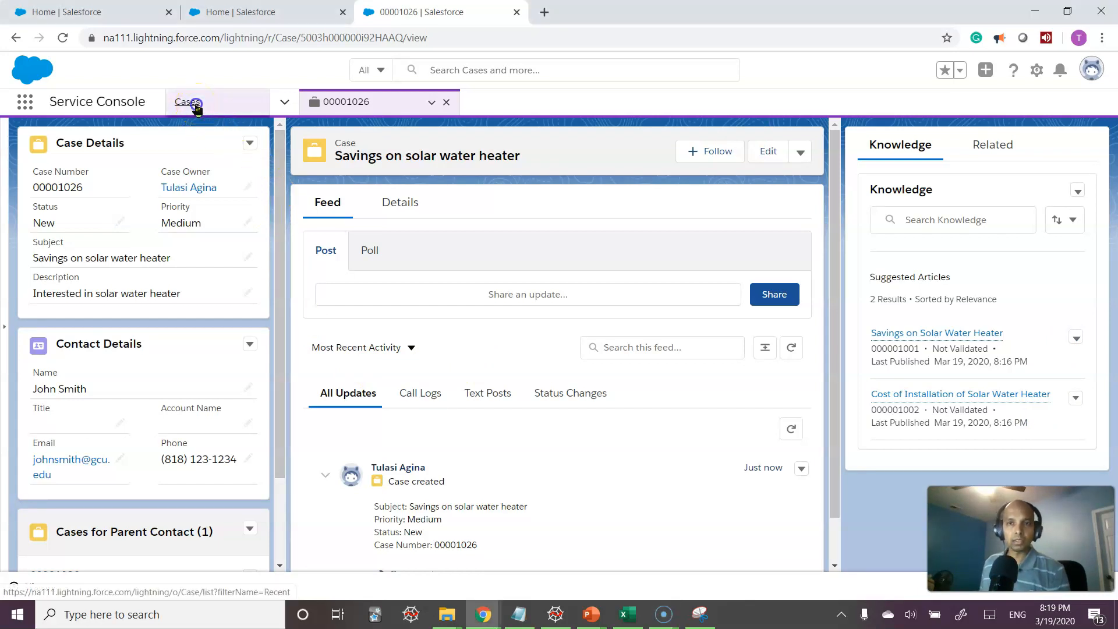
{"action": "left_click", "coordinate": [994, 141]}
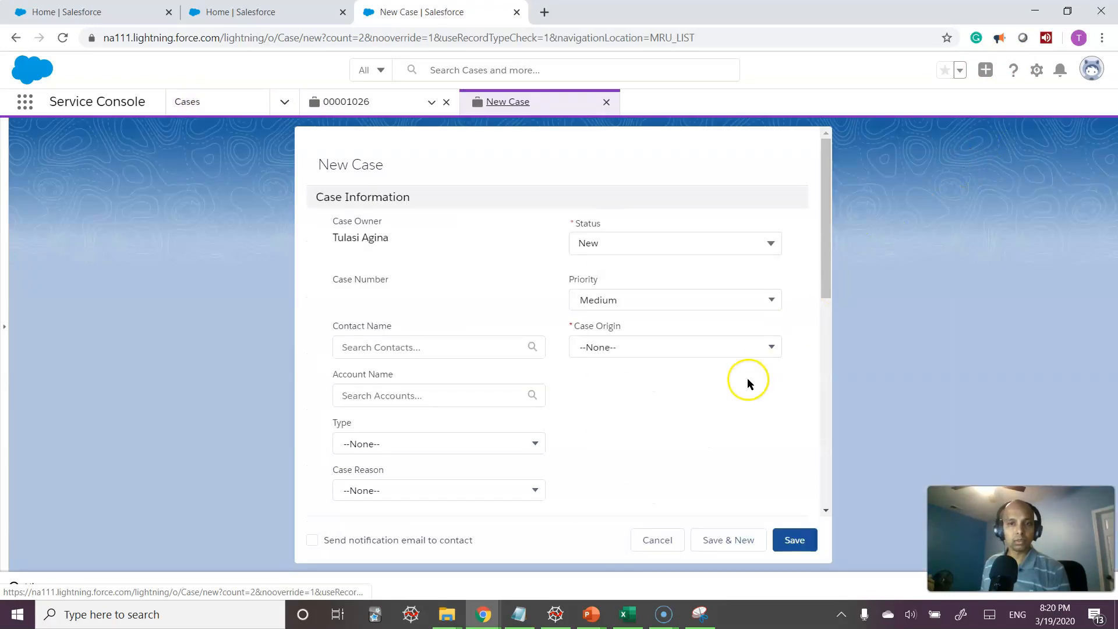
{"action": "left_click", "coordinate": [634, 350]}
{"action": "left_click", "coordinate": [608, 424]}
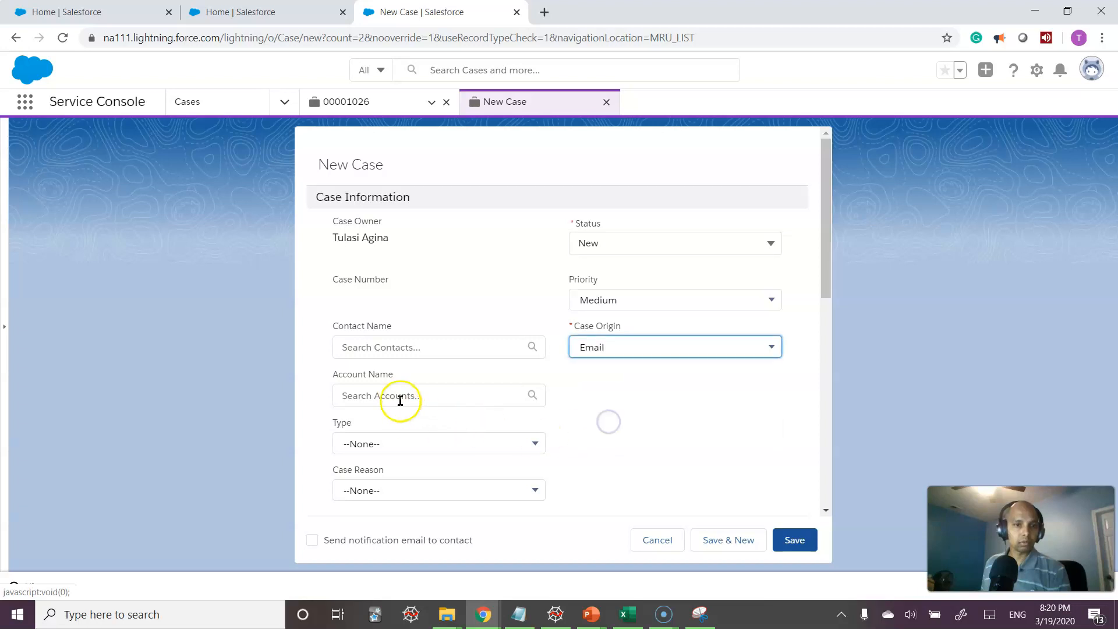
Link the new case to the existing contact by searching 'JO' in Contact Name
{"action": "left_click", "coordinate": [498, 348]}
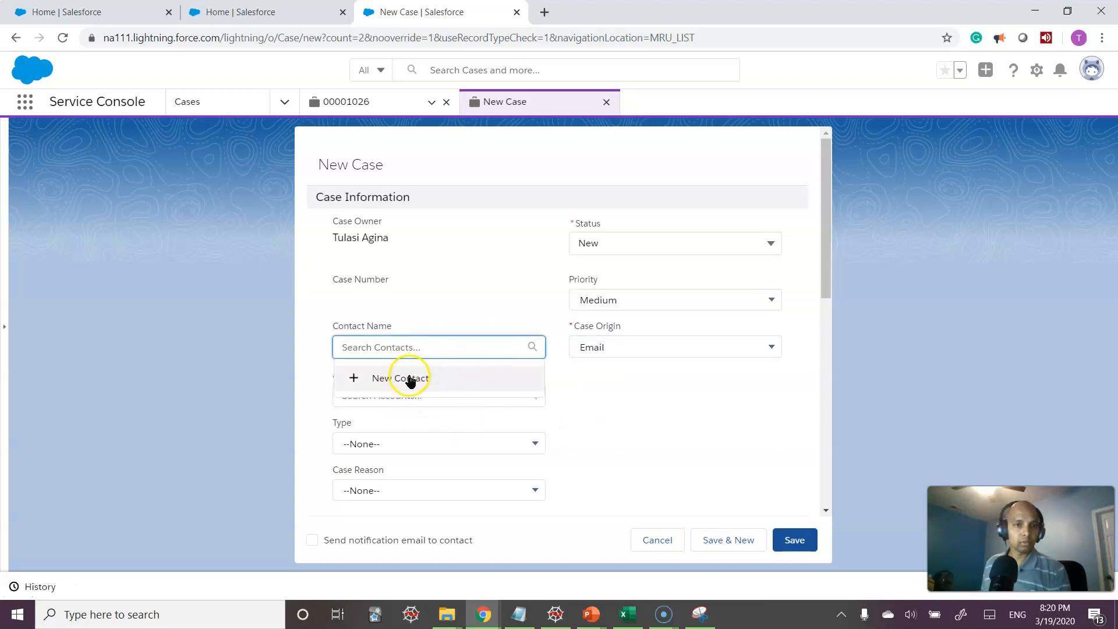
{"action": "type", "text": "JOhn"}
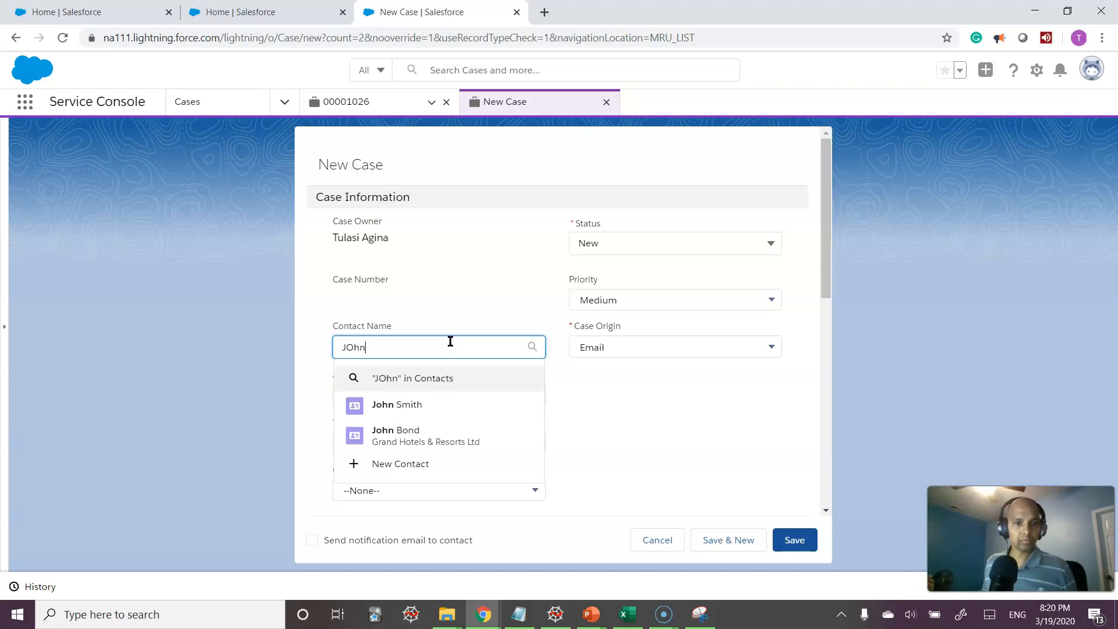
{"action": "left_click", "coordinate": [408, 405]}
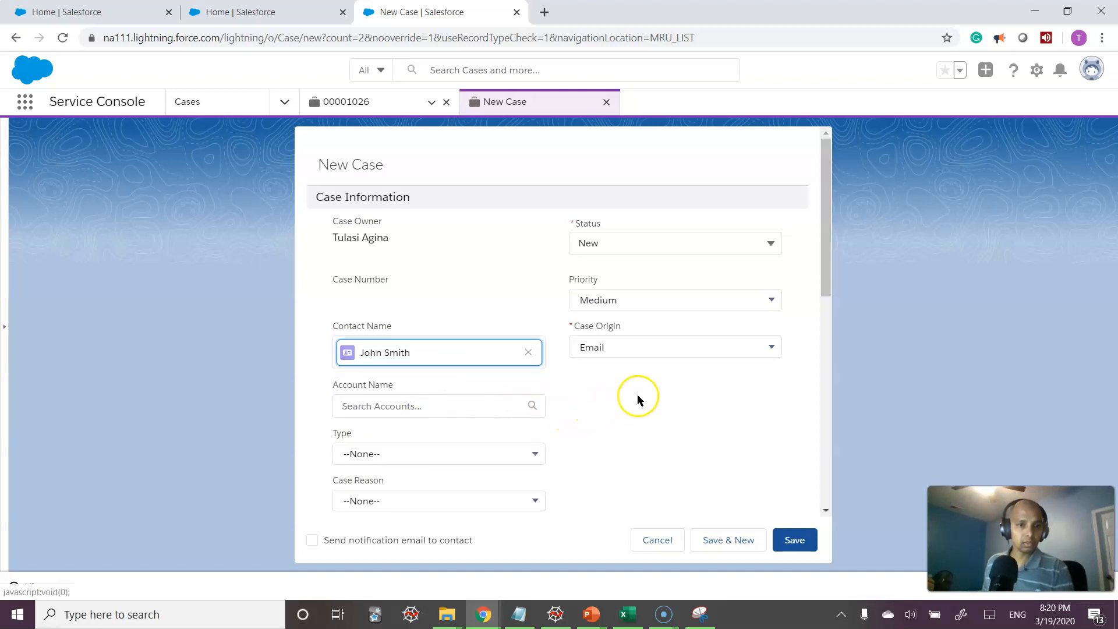
{"action": "scroll", "coordinate": [638, 399], "scroll_direction": "down", "scroll_amount": 5}
{"action": "scroll", "coordinate": [644, 401], "scroll_direction": "down", "scroll_amount": 4}
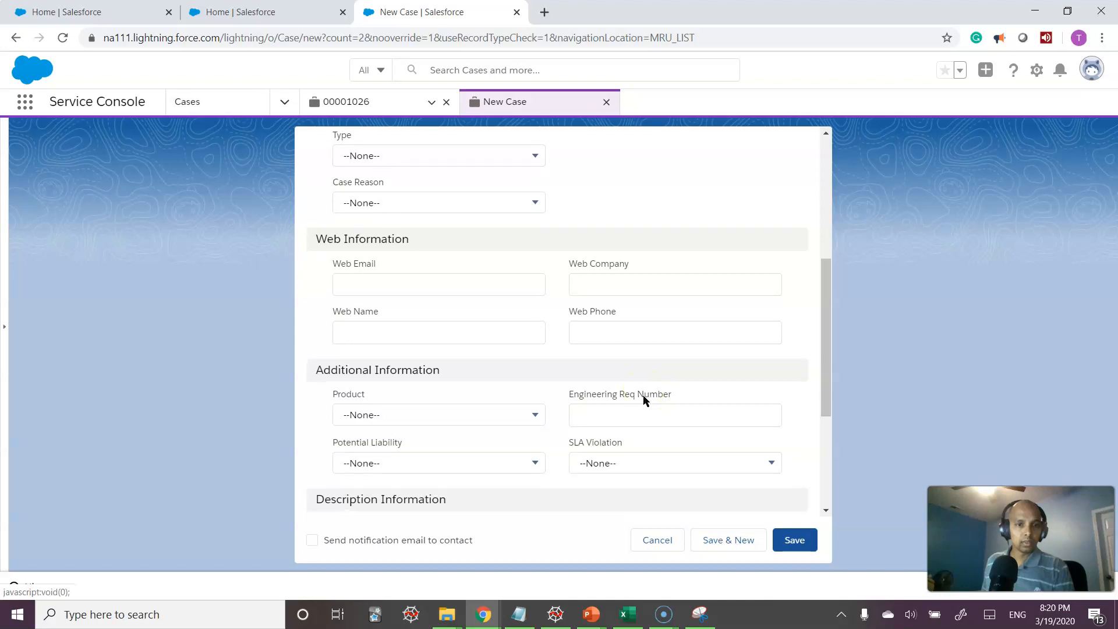
{"action": "left_click", "coordinate": [385, 338]}
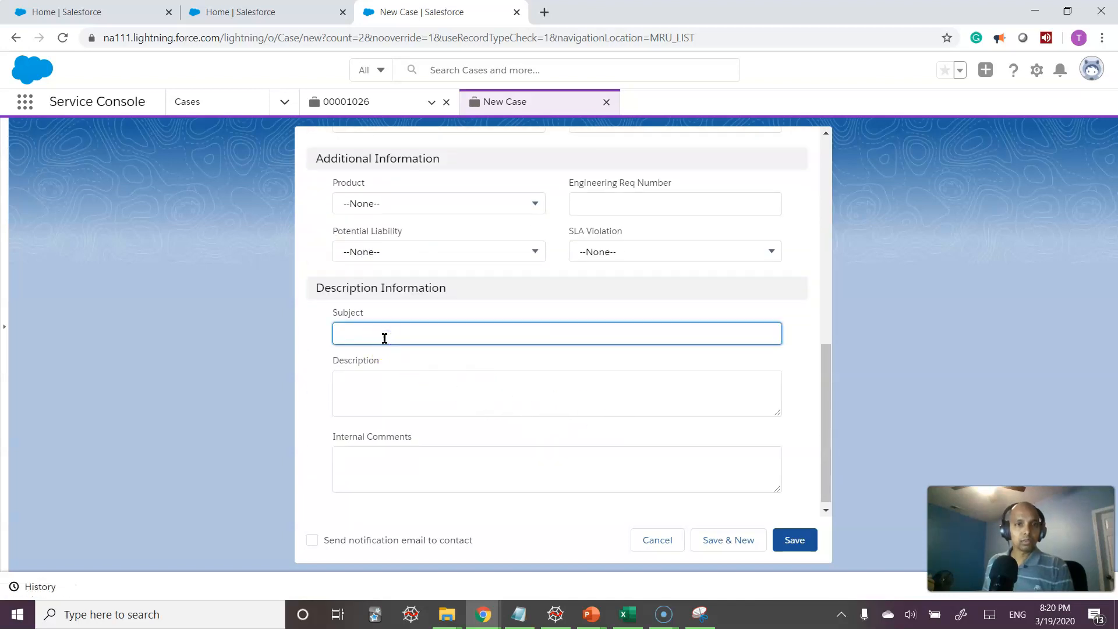
Enter the subject 'Risk of electrical shock on Electric Scooters'
{"action": "scroll", "coordinate": [384, 338], "scroll_direction": "up", "scroll_amount": 1}
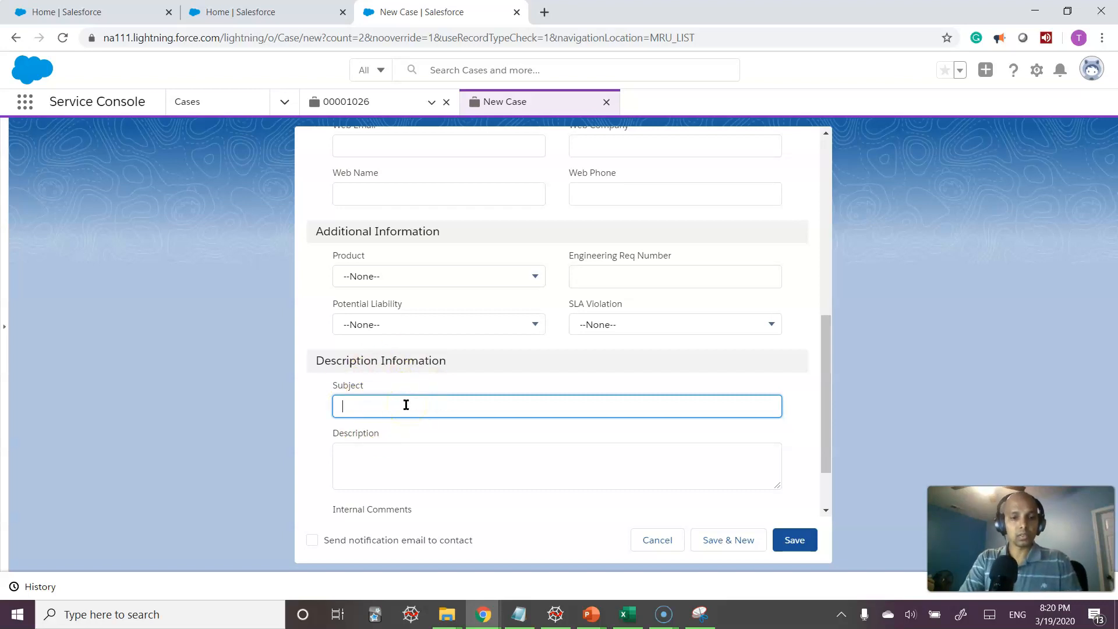
{"action": "type", "text": "Risk of"}
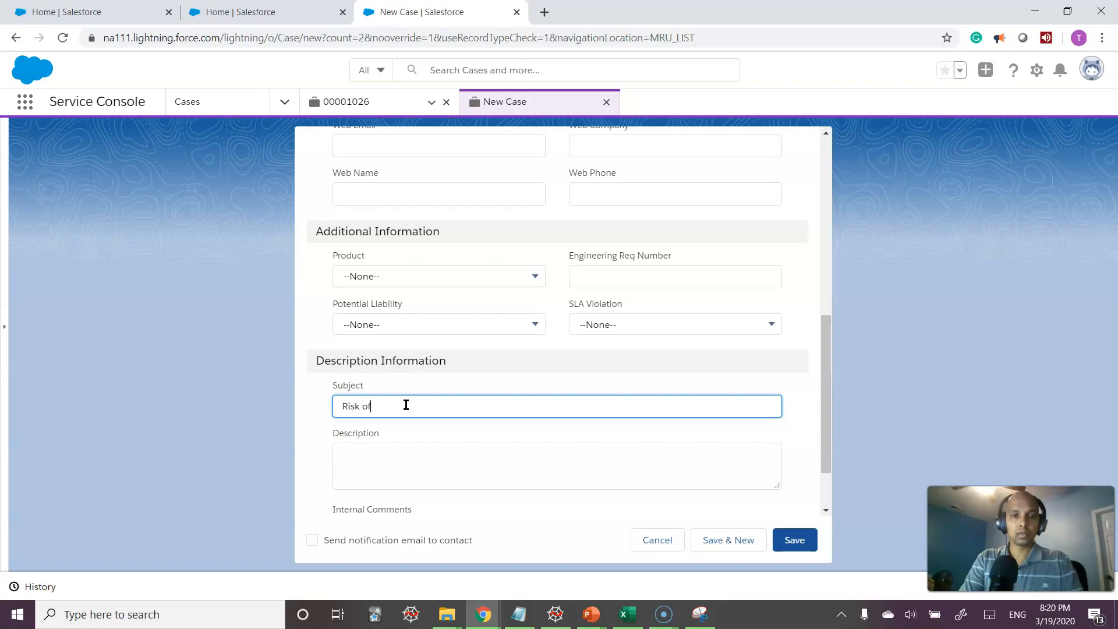
{"action": "type", "text": " electrical shock on E"}
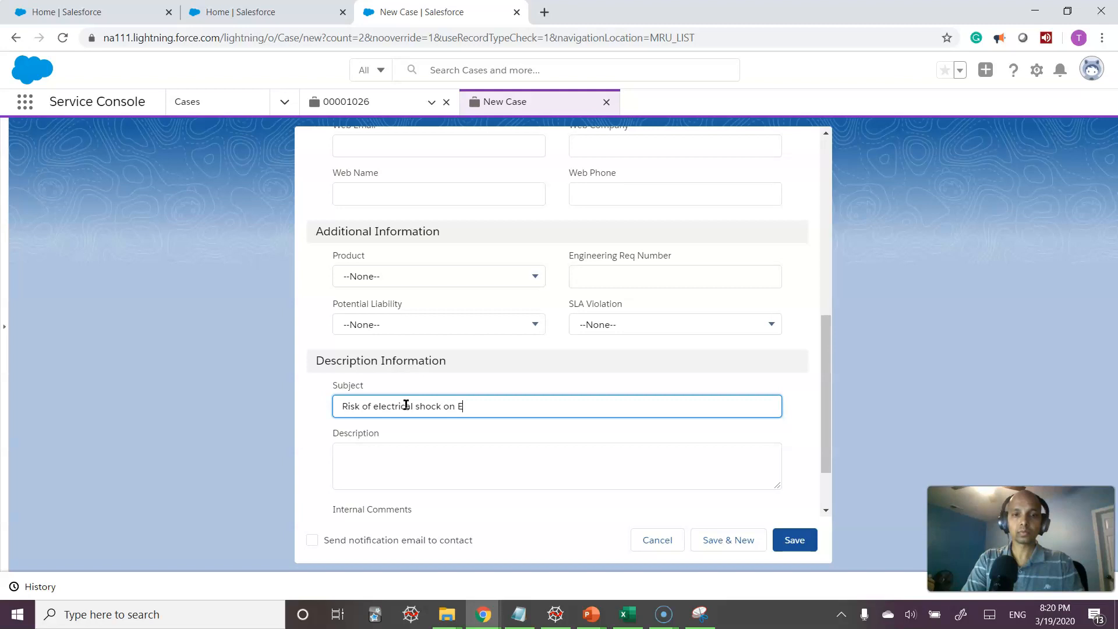
{"action": "type", "text": "tric Scooters"}
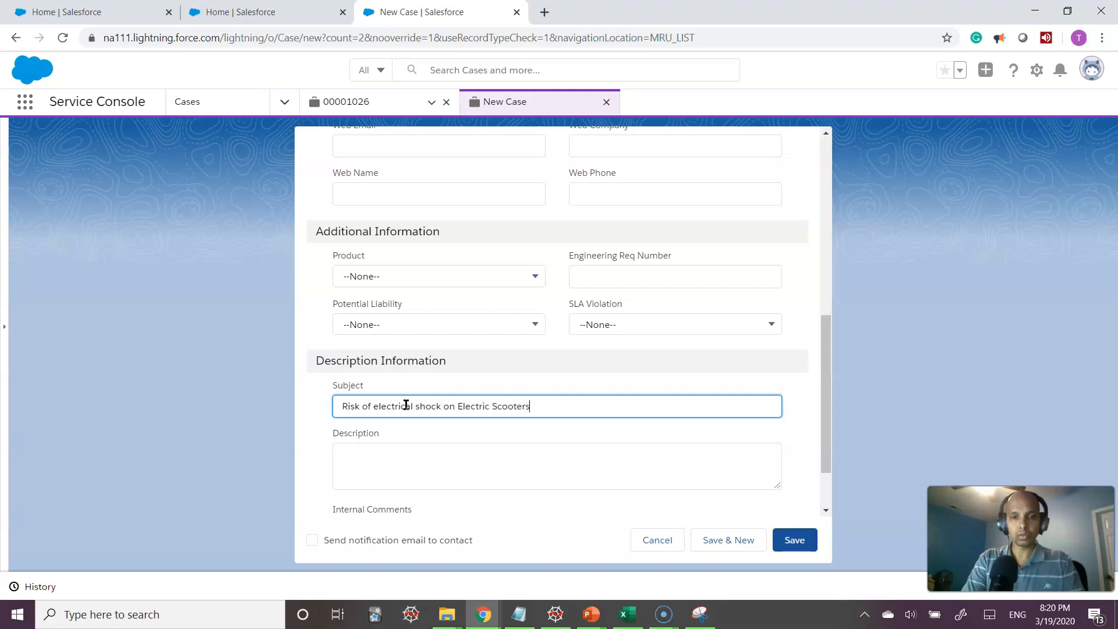
Describe the customer's question about electrical shock risk with the brand's scooters and save the case
{"action": "key", "text": "Tab"}
{"action": "type", "text": "Customer want"}
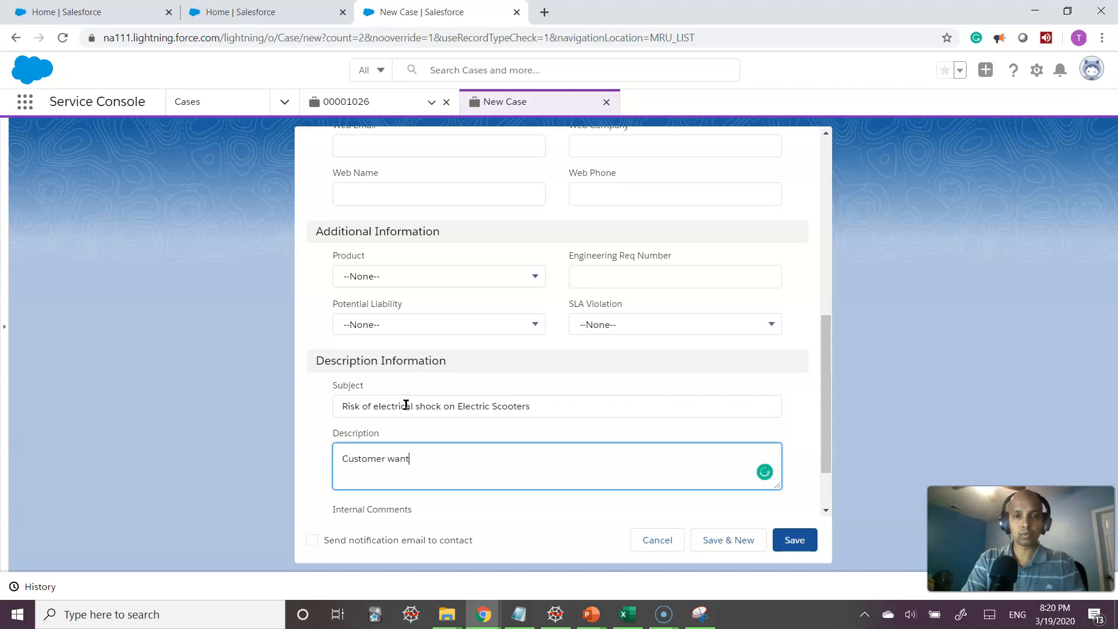
{"action": "key", "text": "BackSpace"}
{"action": "key", "text": "BackSpace"}
{"action": "key", "text": "BackSpace"}
{"action": "key", "text": "BackSpace"}
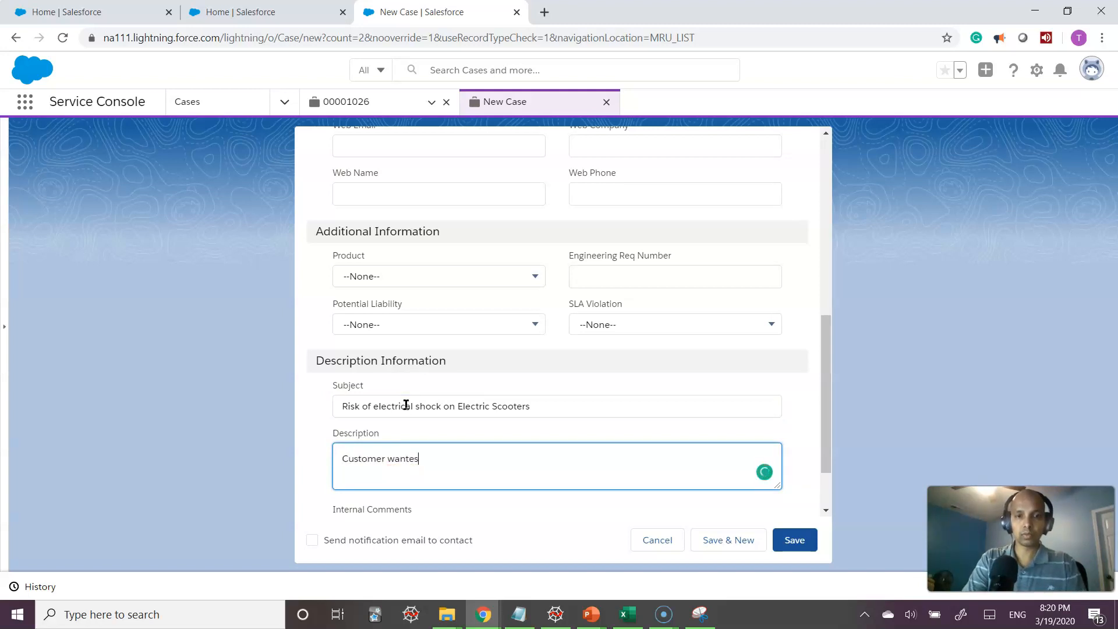
{"action": "type", "text": "s to know if "}
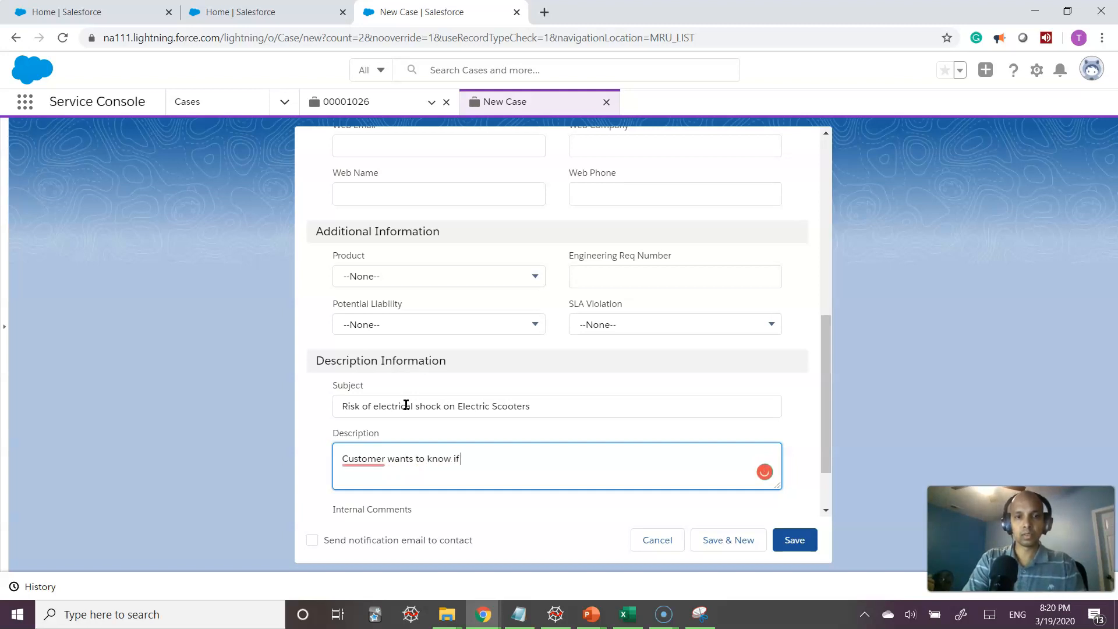
{"action": "type", "text": "there's a risk"}
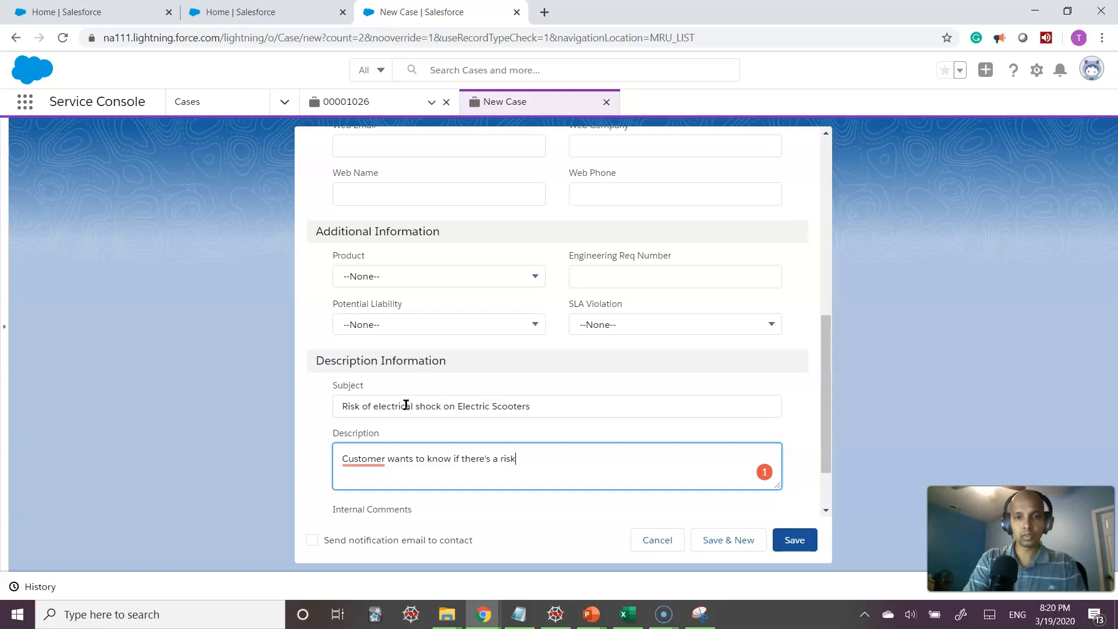
{"action": "type", "text": " of el"}
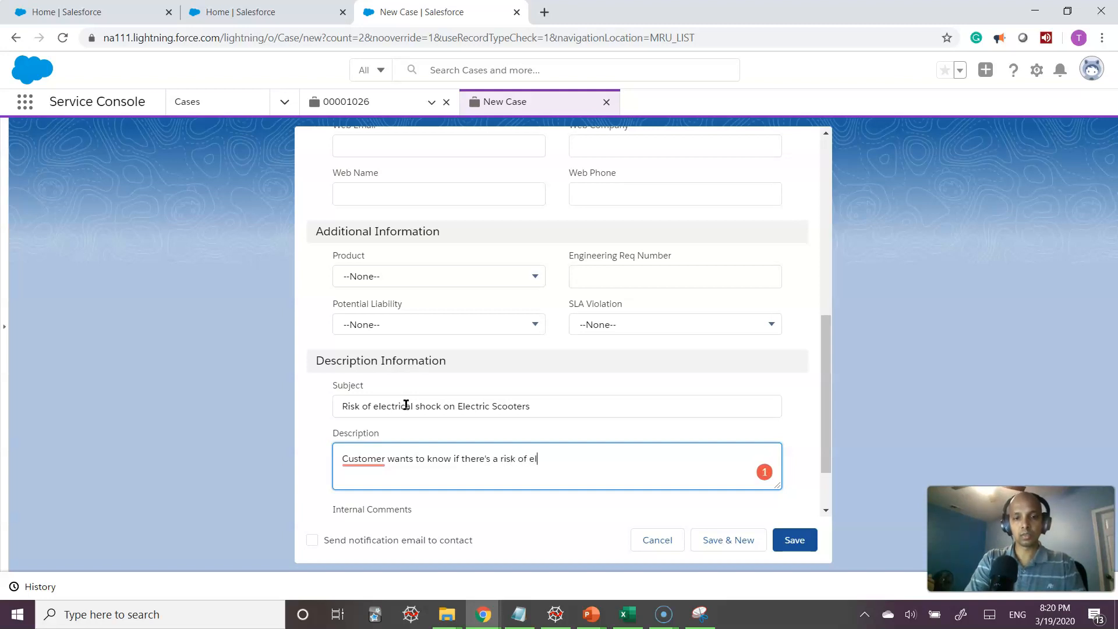
{"action": "type", "text": "ectrical "}
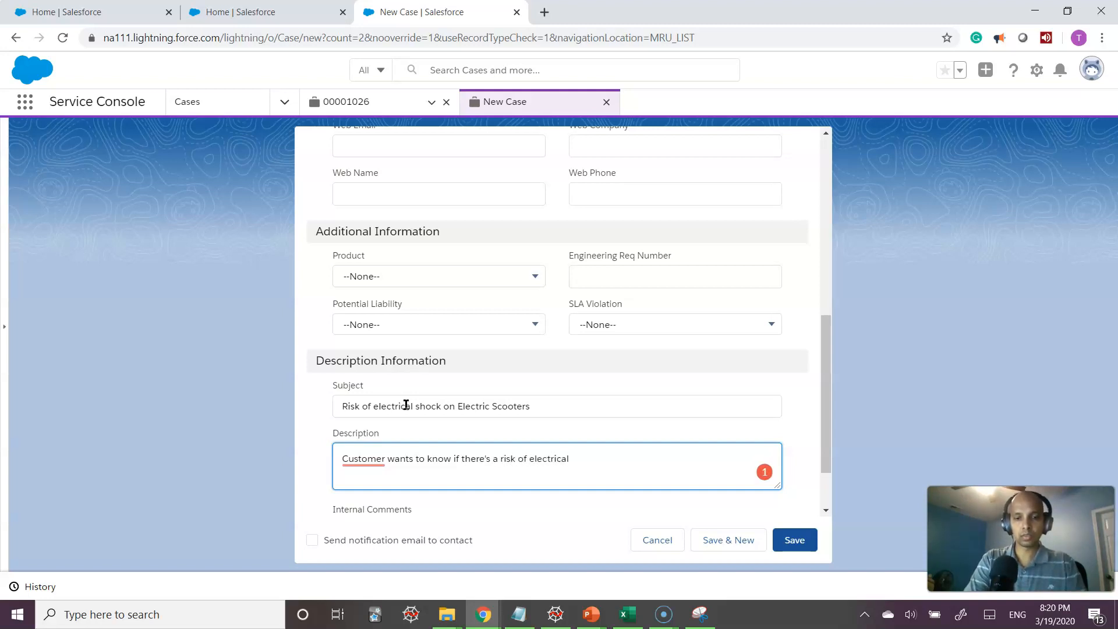
{"action": "type", "text": "shock with our brand of electrical"}
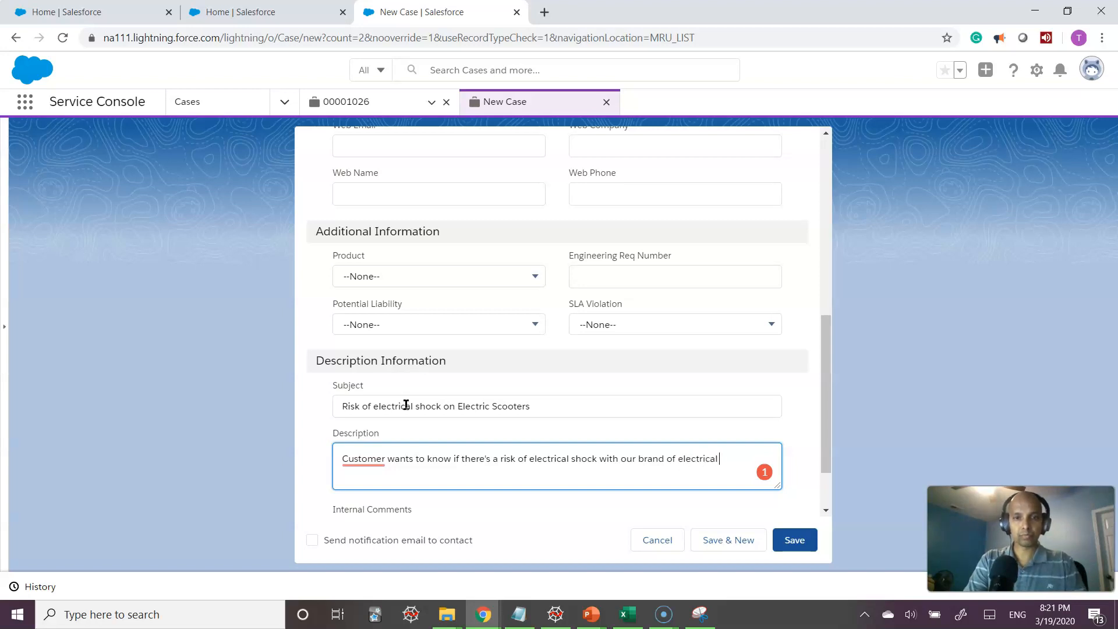
{"action": "type", "text": " scooters."}
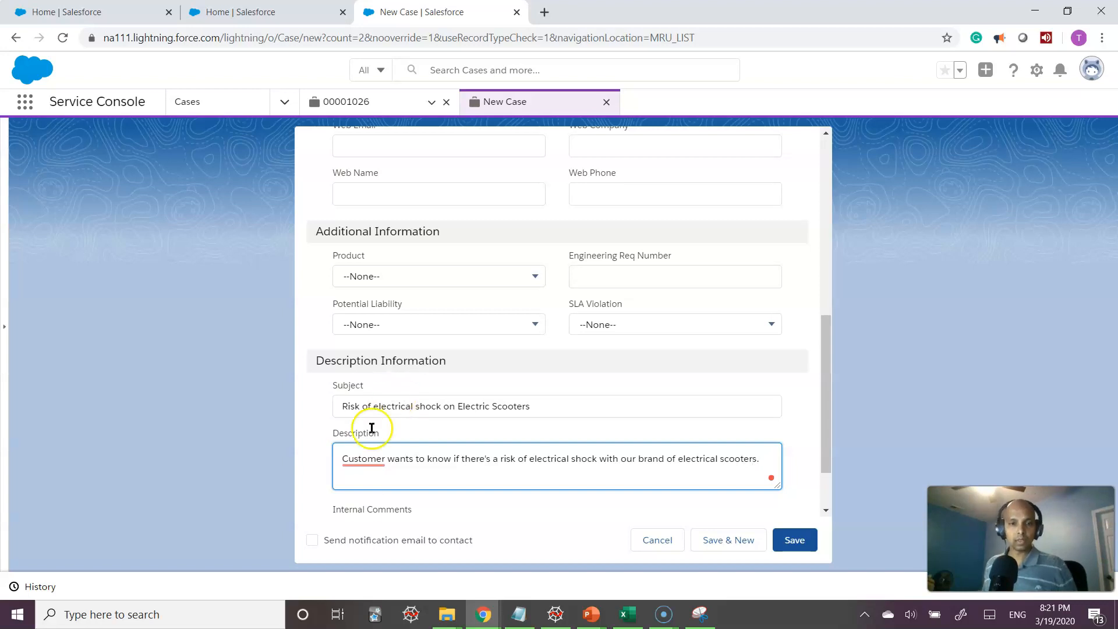
{"action": "scroll", "coordinate": [719, 429], "scroll_direction": "down", "scroll_amount": 2}
{"action": "left_click", "coordinate": [426, 463]}
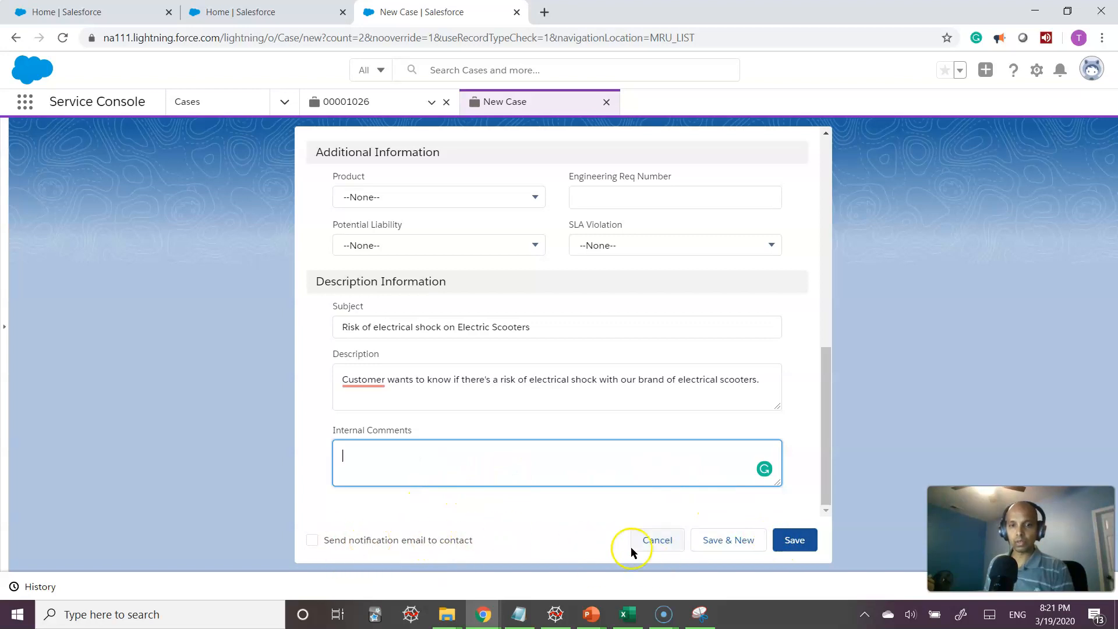
{"action": "left_click", "coordinate": [797, 541]}
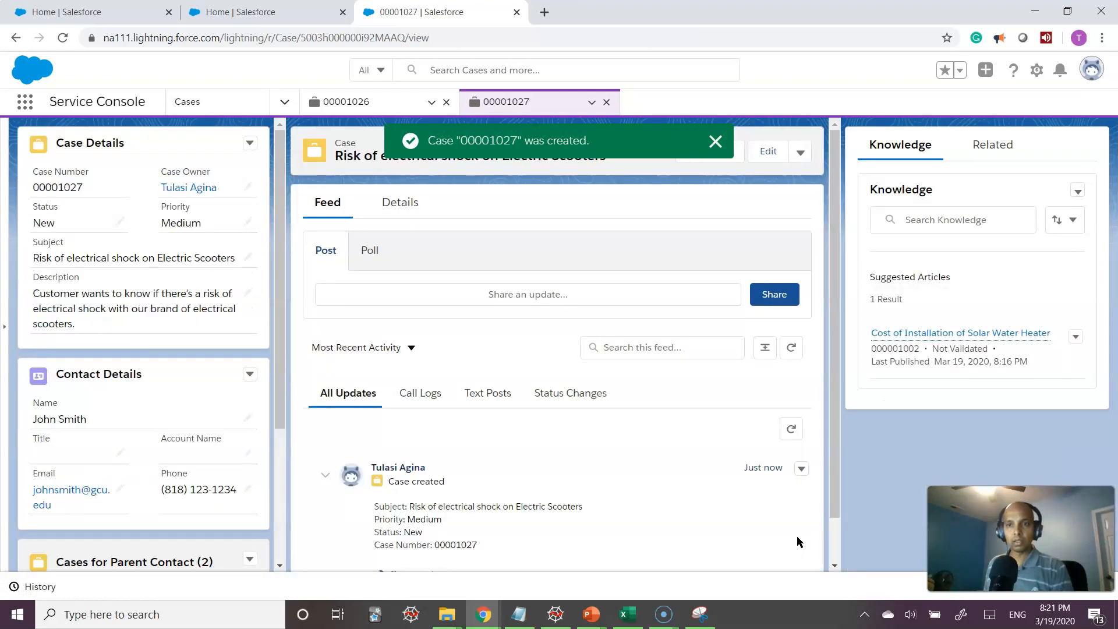
Review the suggested article for case 00001027, then switch to the KNOWLEDGE MGMT PowerPoint slide
{"action": "double_click", "coordinate": [457, 507]}
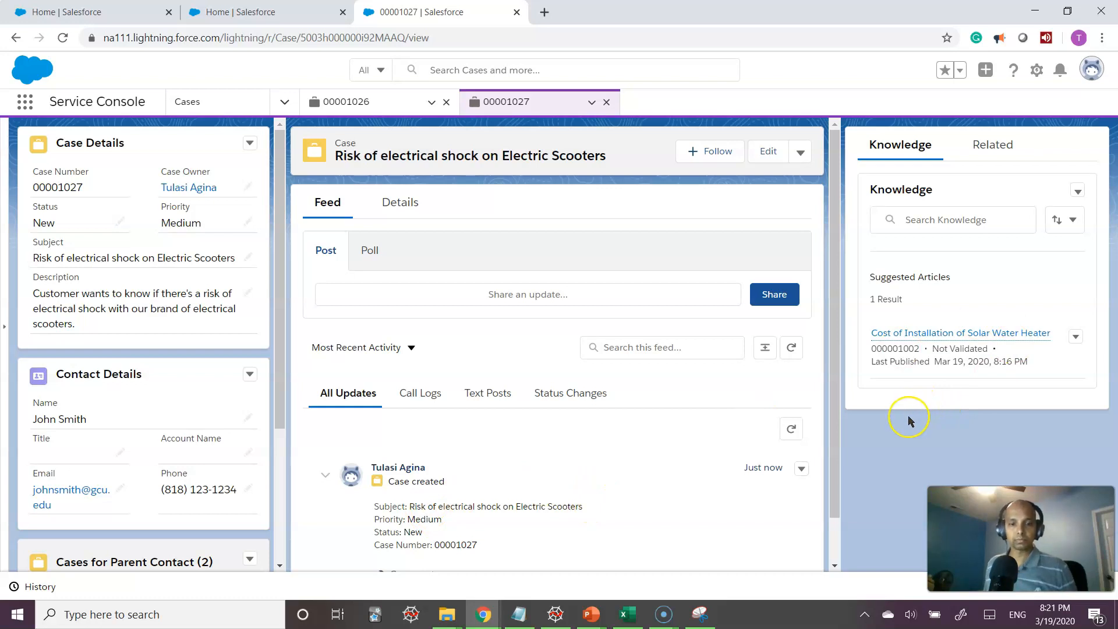
{"action": "key", "text": "alt+Tab"}
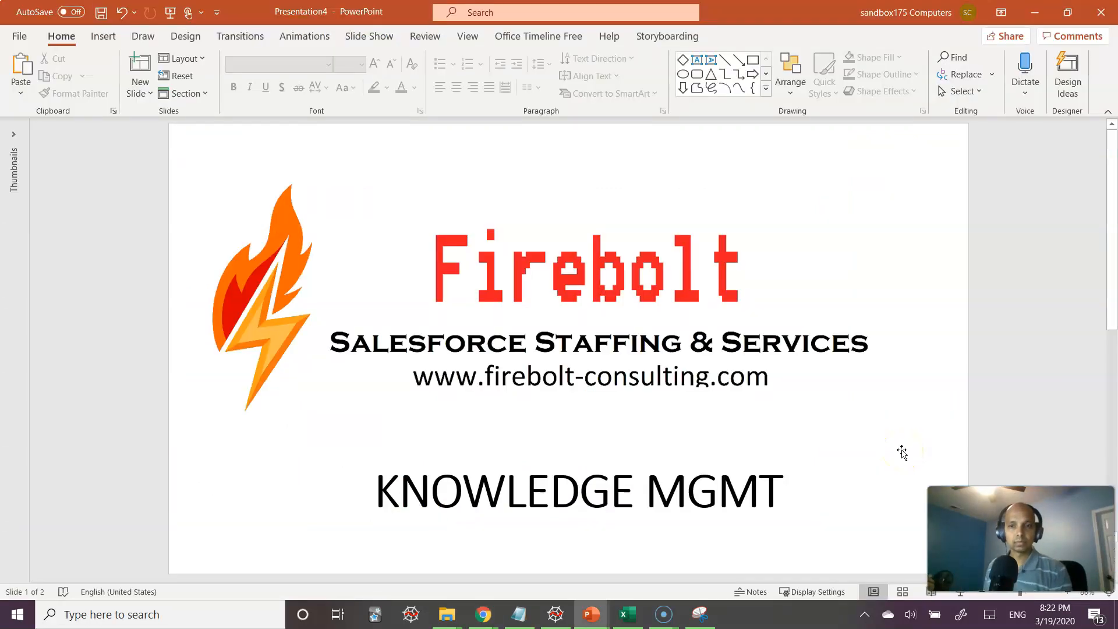